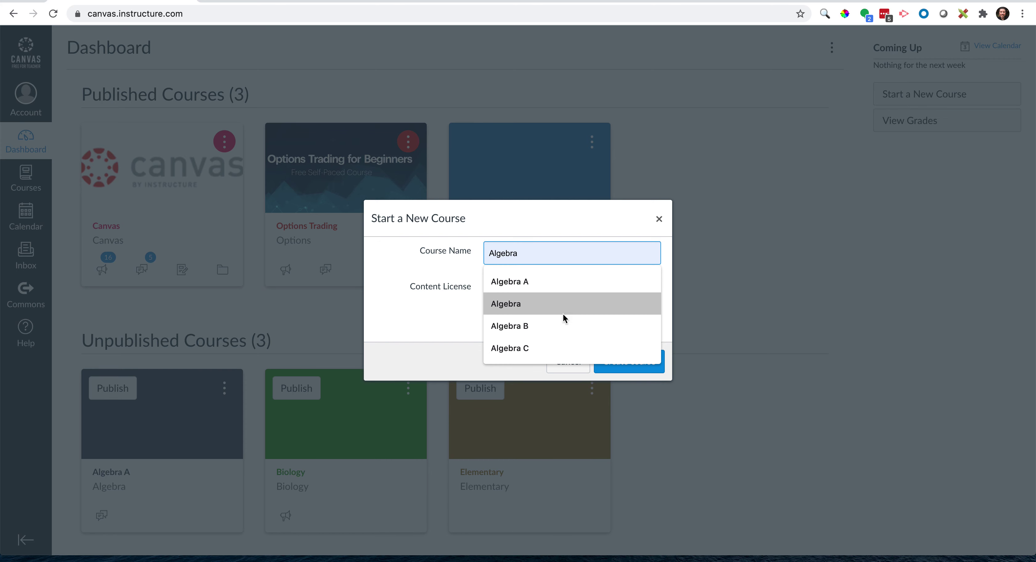
Create the new course Algebra B and return to the dashboard.
click(624, 361)
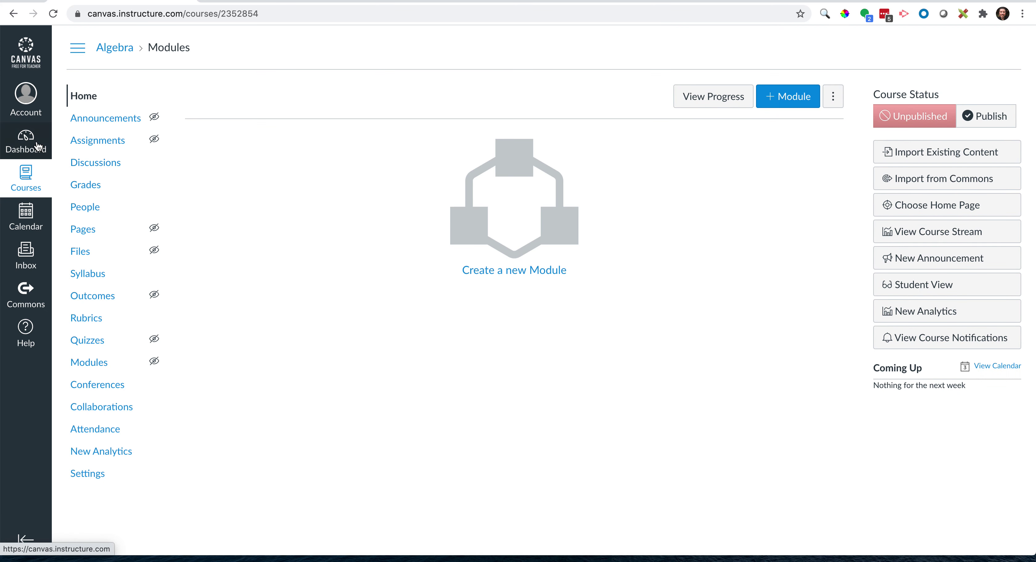
click(37, 146)
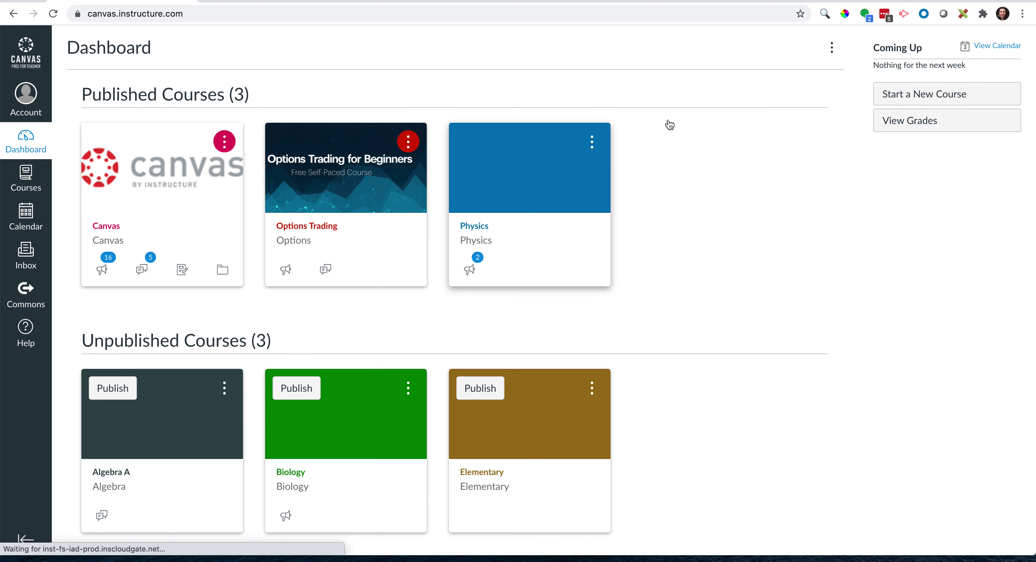
Start another new course named Algebra C with the Private (Copyrighted) license, create it and return to the dashboard.
click(947, 100)
click(606, 250)
text(al)
click(563, 348)
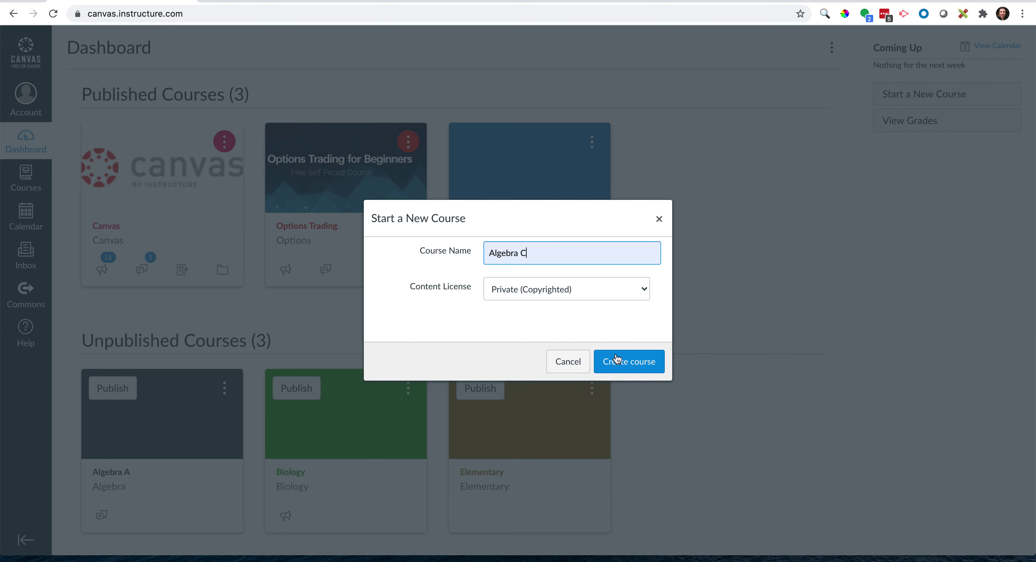
click(634, 365)
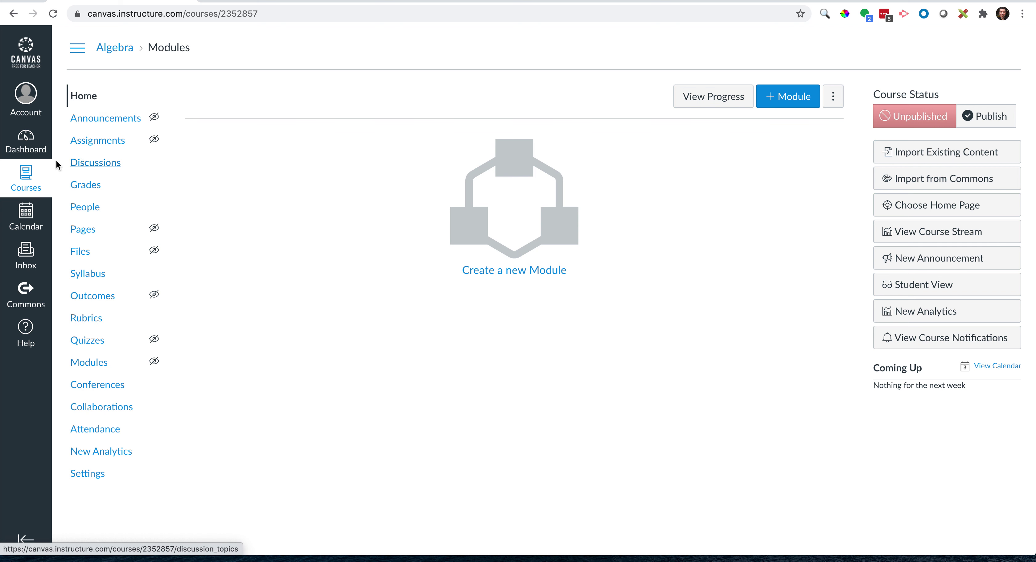
click(27, 146)
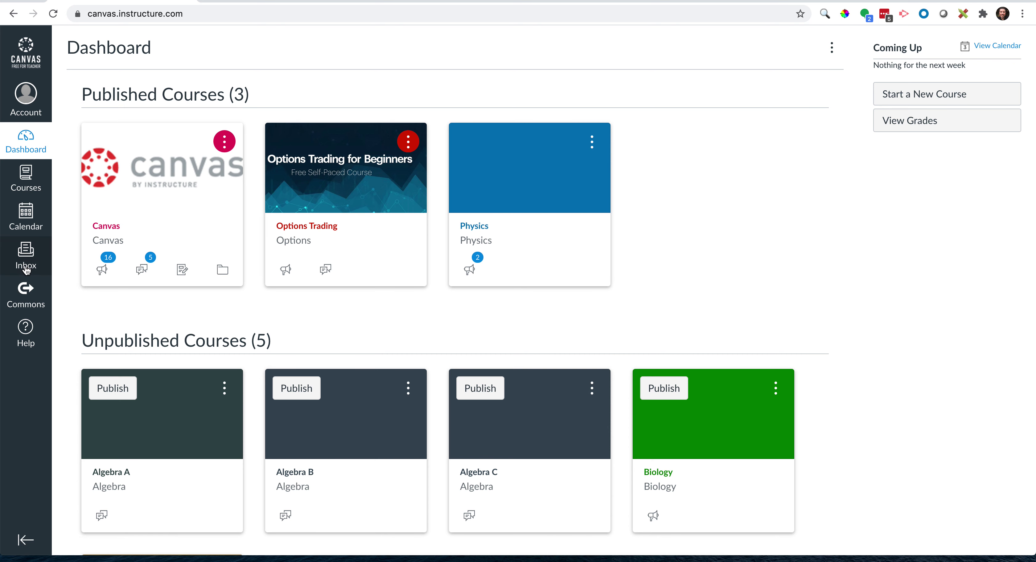
Open Commons and look over the resource type, content type and grade level filters.
click(25, 301)
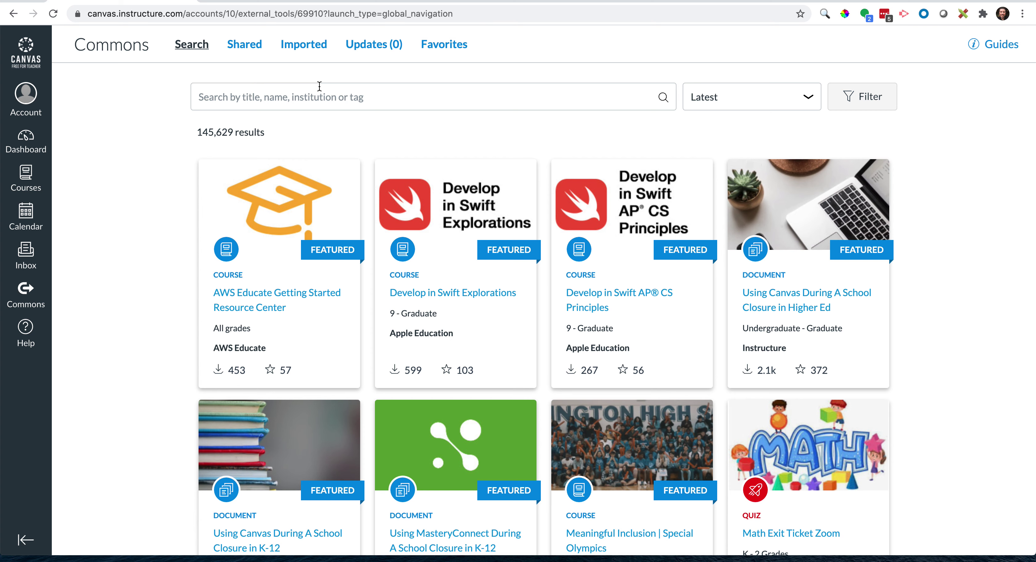
click(320, 97)
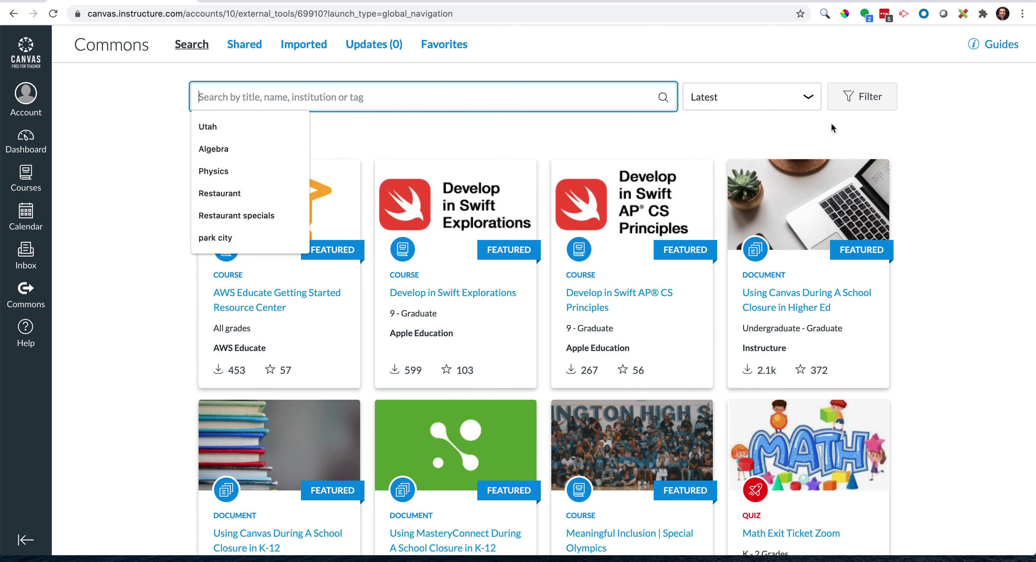
click(853, 96)
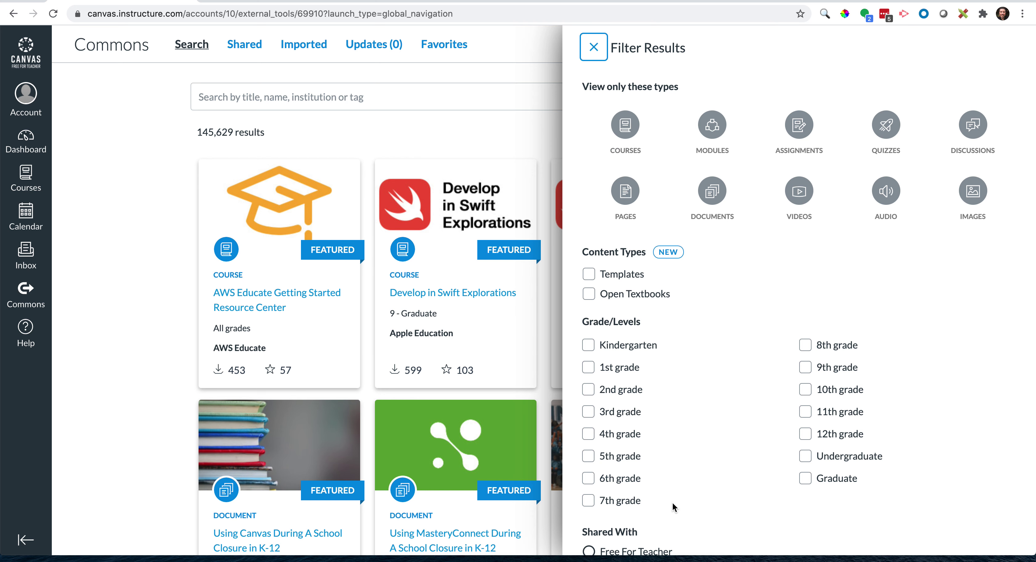
scroll(671, 508, down, 1)
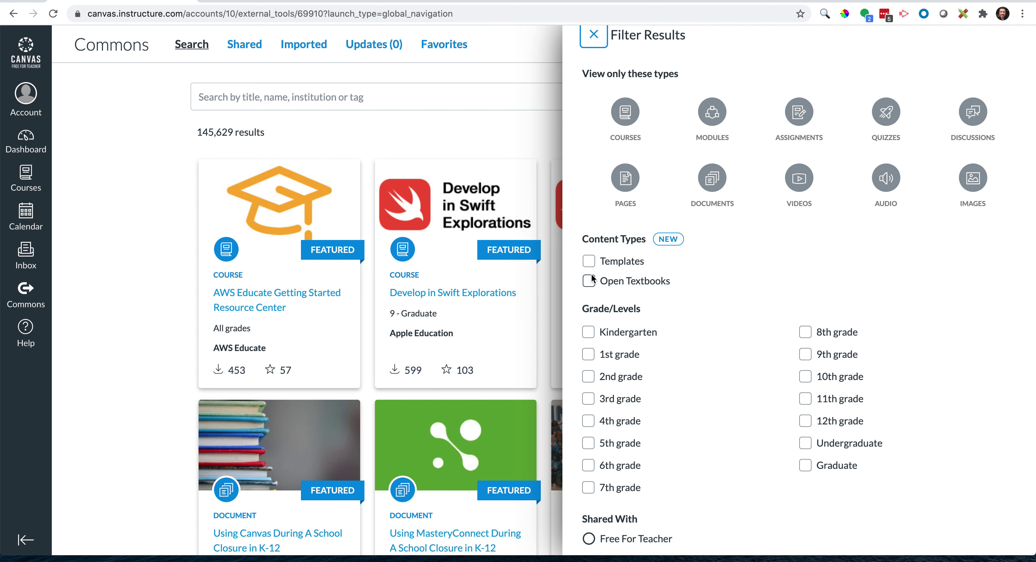
click(594, 37)
Search Commons for Algebra.
click(479, 96)
text(A)
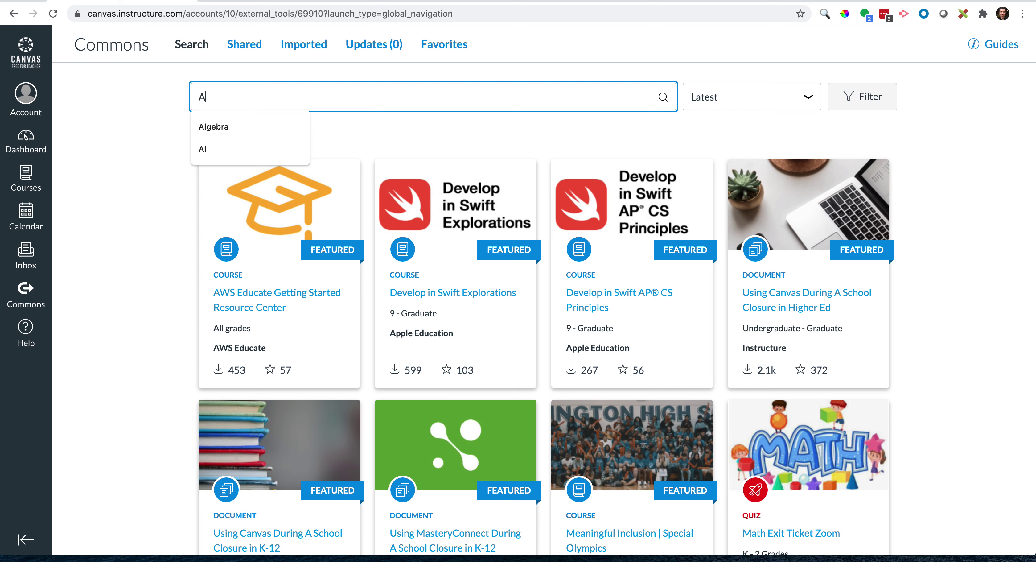
text(lgebra)
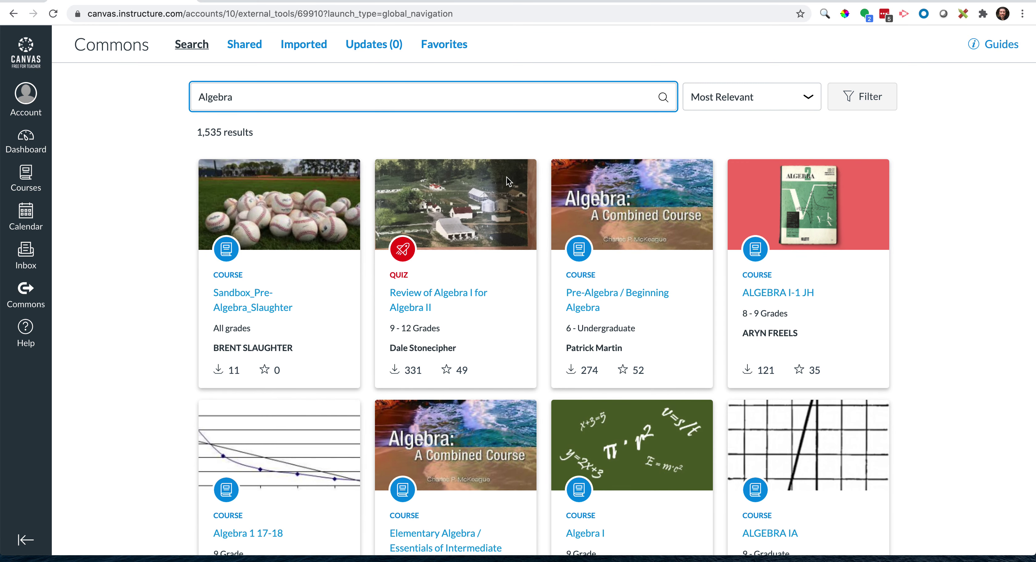
Sort the Algebra results by Most Favorited and filter them to show only courses.
click(745, 98)
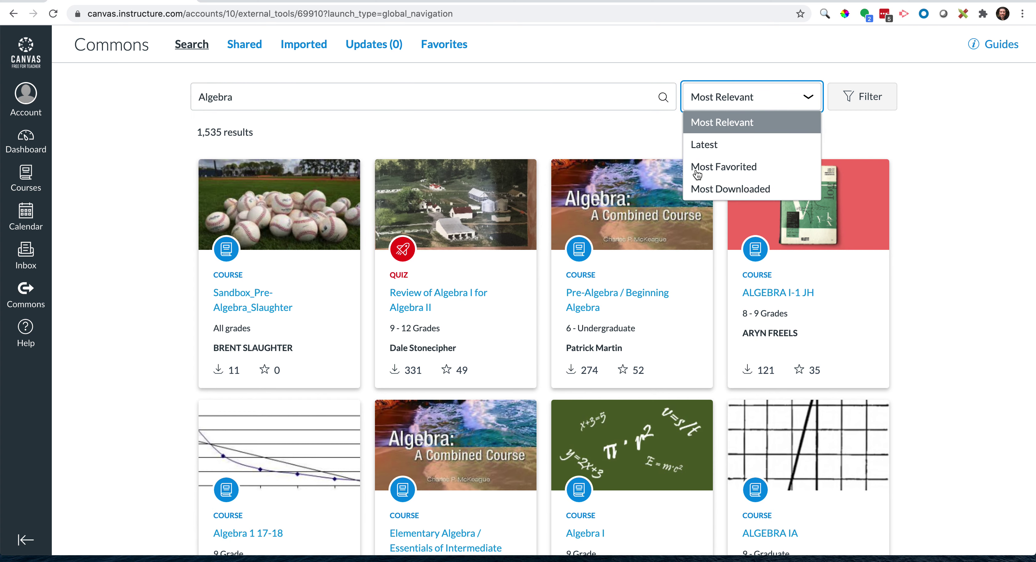
click(732, 169)
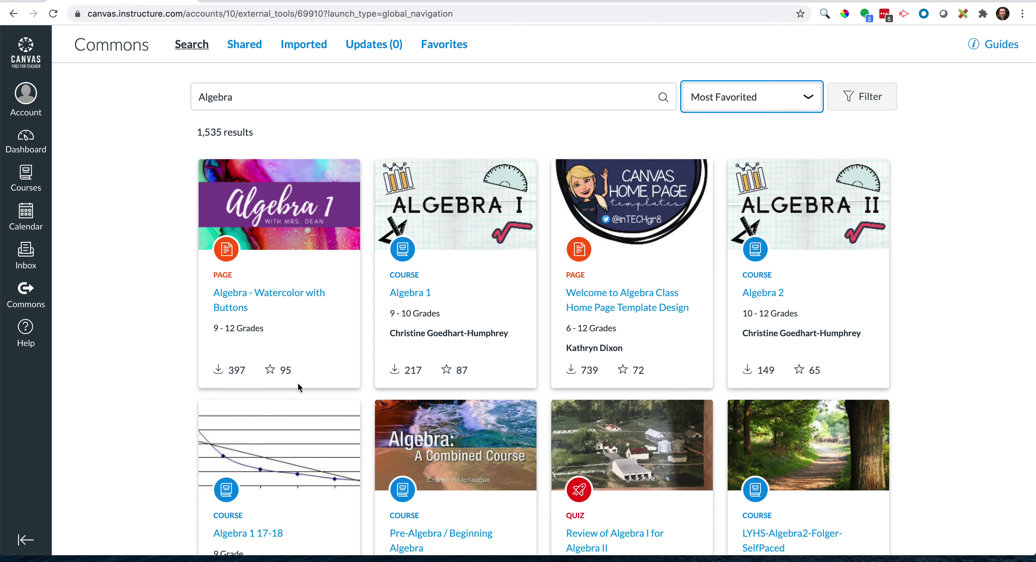
click(835, 104)
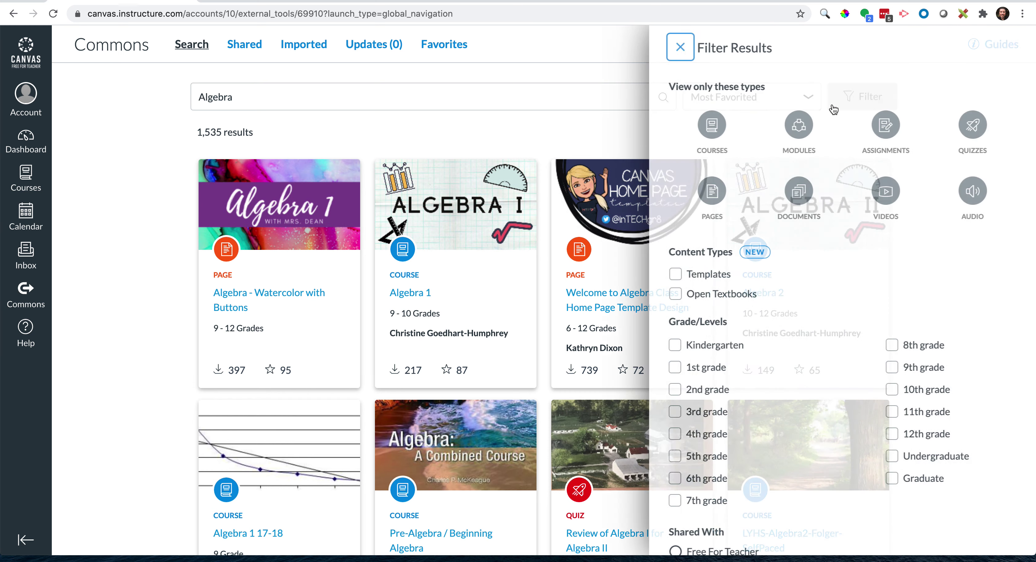
click(632, 136)
click(395, 132)
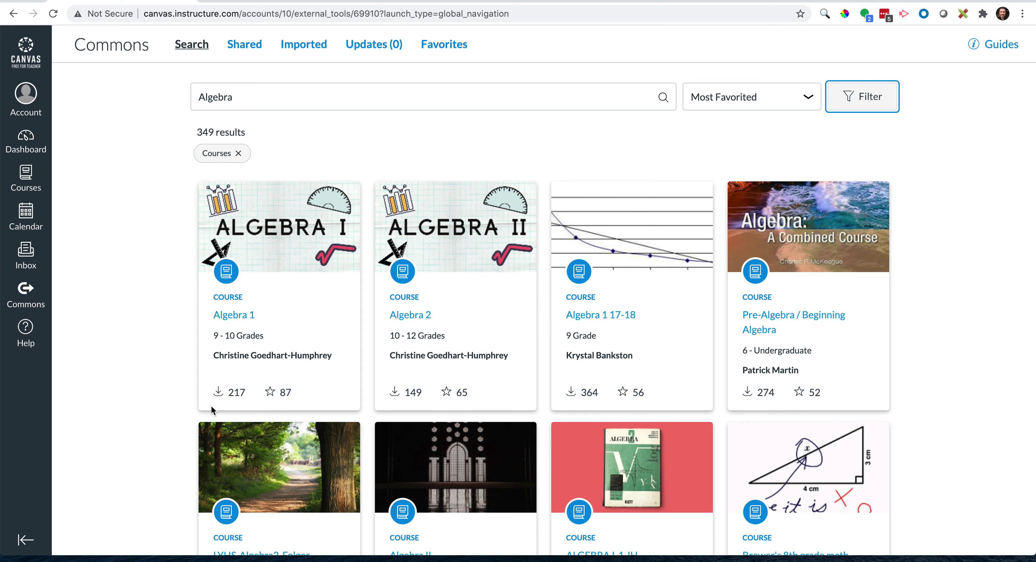
Preview the contents of the Algebra 1 course for grades 9–10 and import it into the Algebra A course.
click(233, 316)
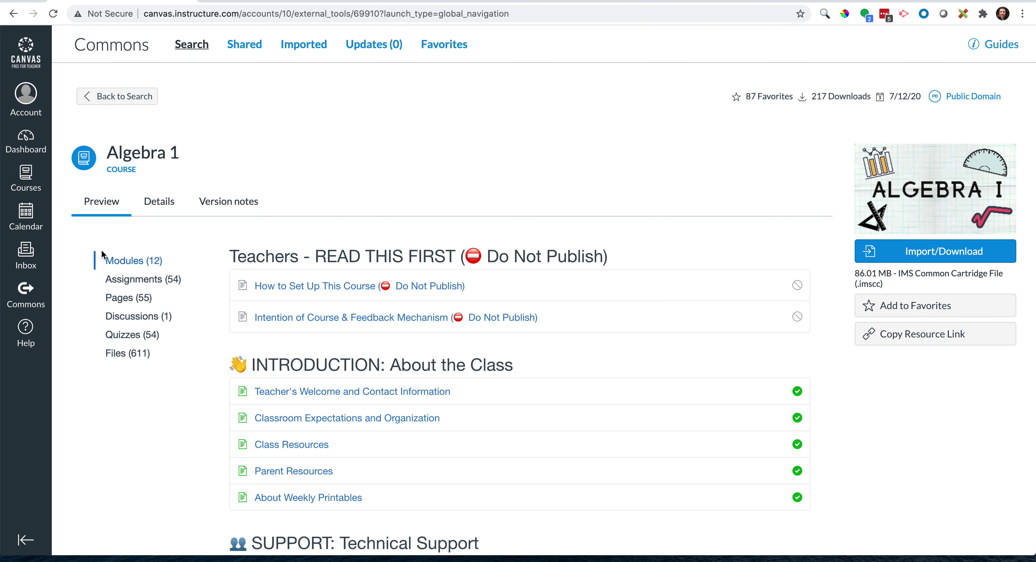
scroll(103, 254, down, 15)
scroll(102, 251, down, 12)
scroll(102, 251, up, 12)
scroll(102, 253, up, 12)
click(901, 259)
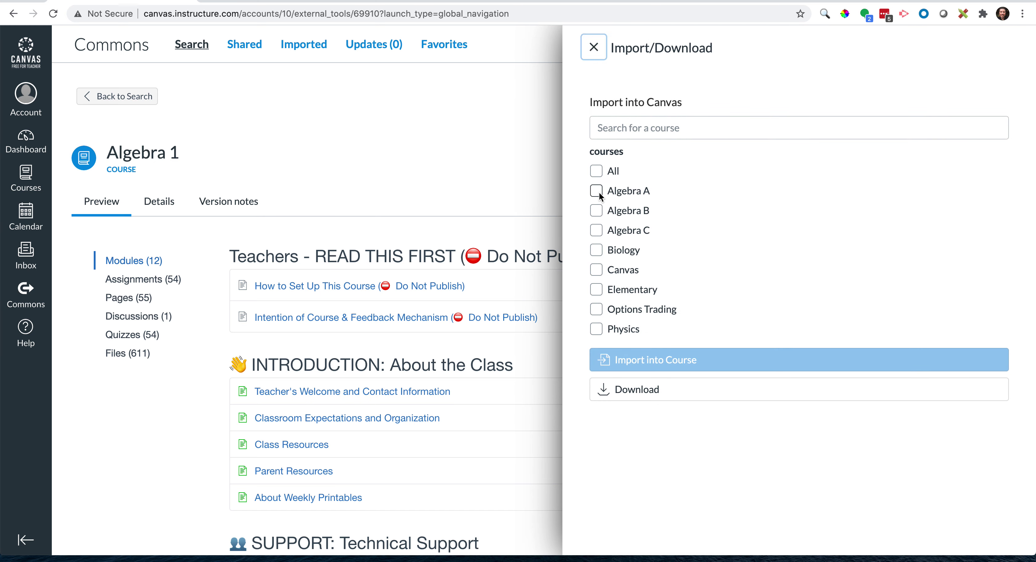
click(597, 191)
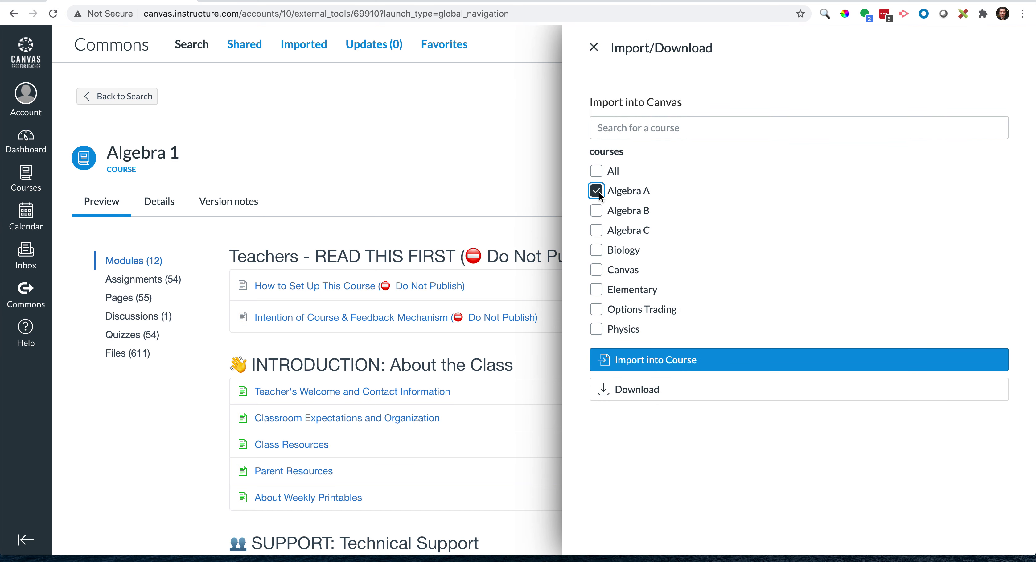
click(655, 361)
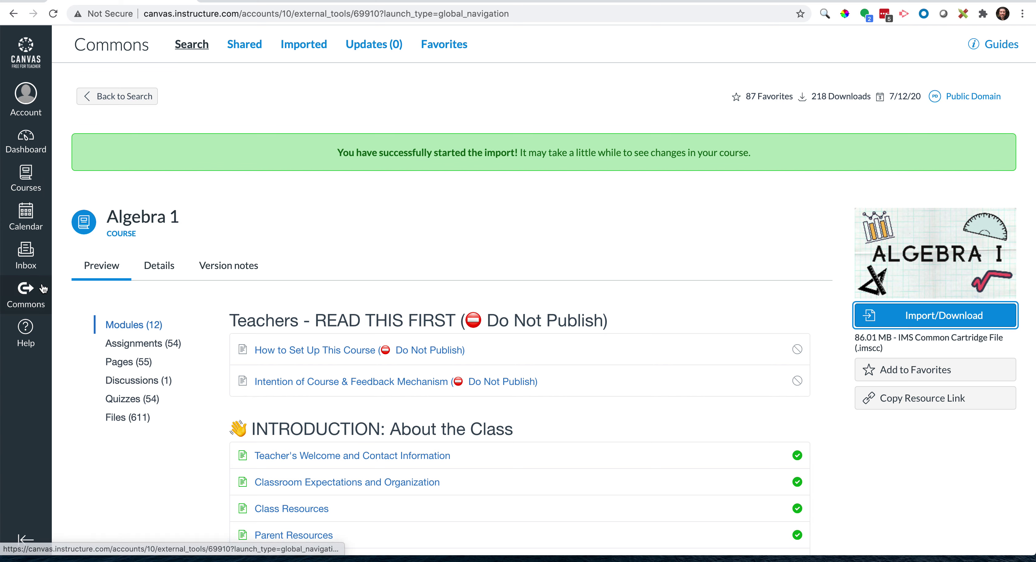
Return to the search results, preview the self-paced LYHS Algebra 2 course and import it into the Algebra B course.
click(123, 98)
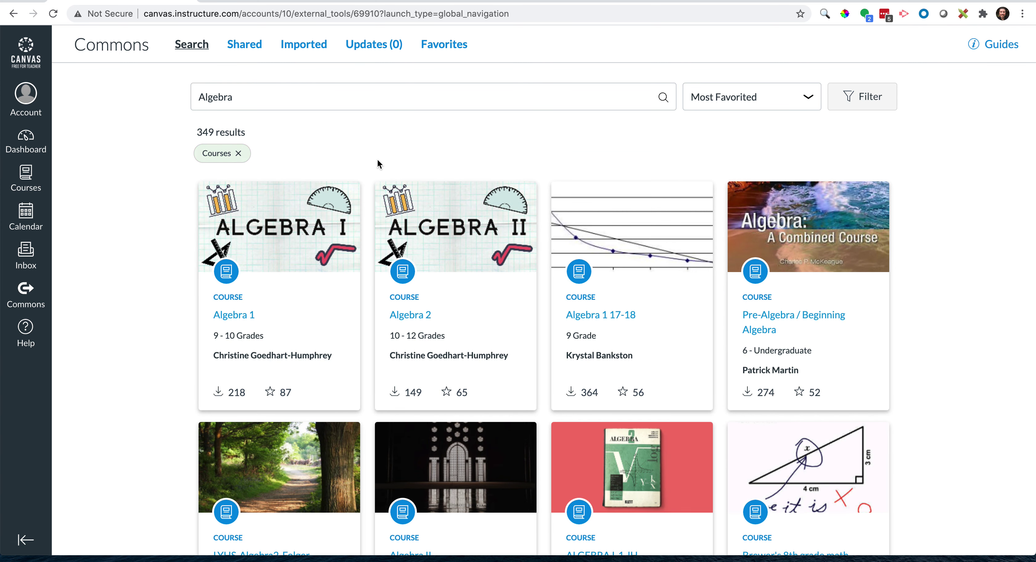
scroll(445, 285, down, 3)
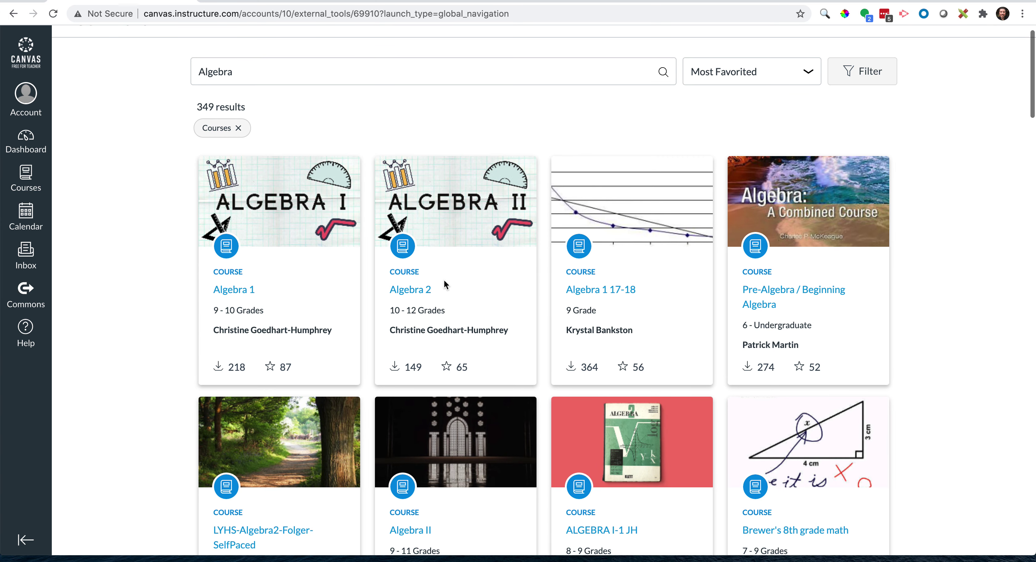
scroll(445, 284, down, 4)
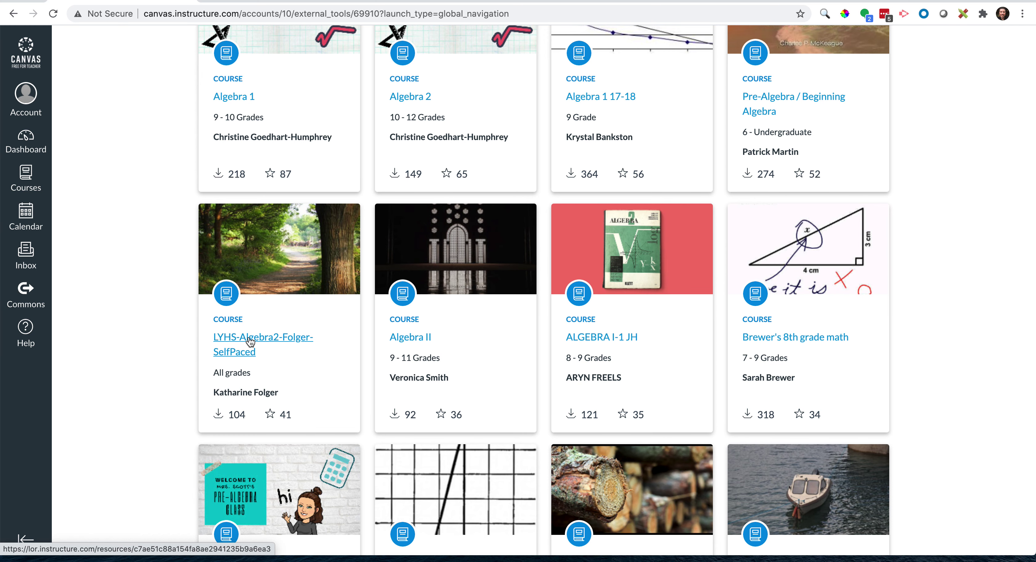
click(250, 340)
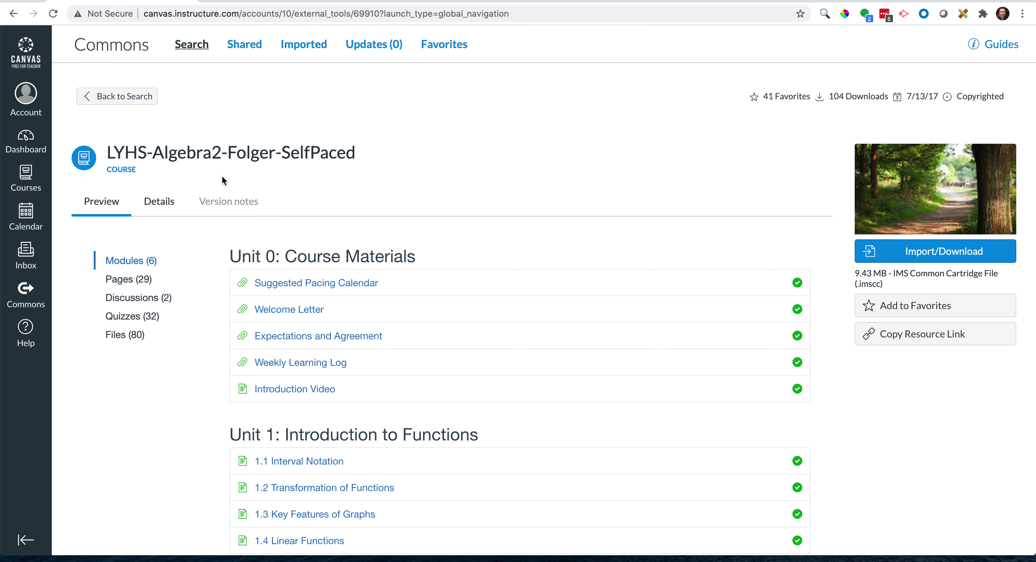
scroll(281, 281, down, 5)
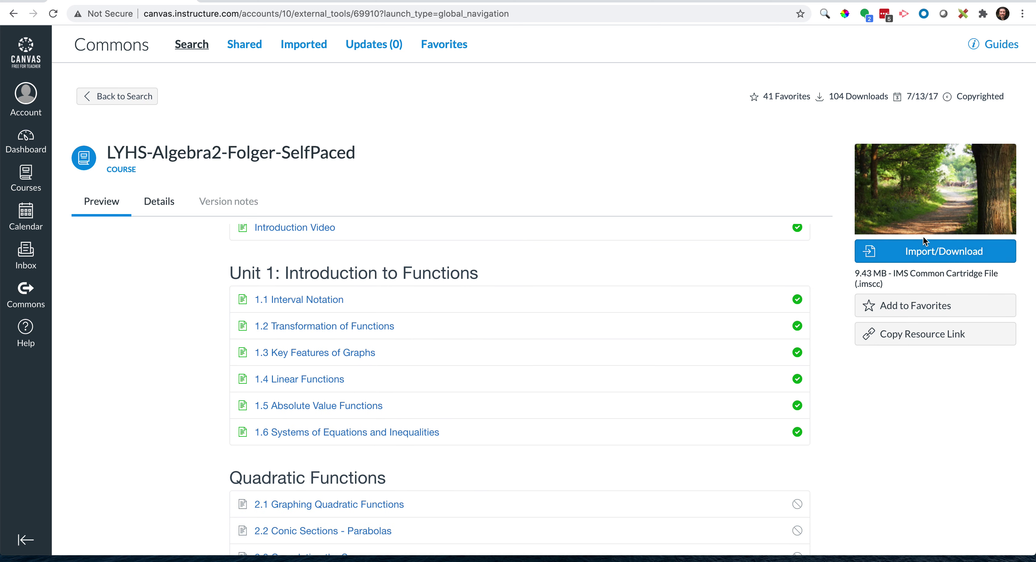
click(922, 253)
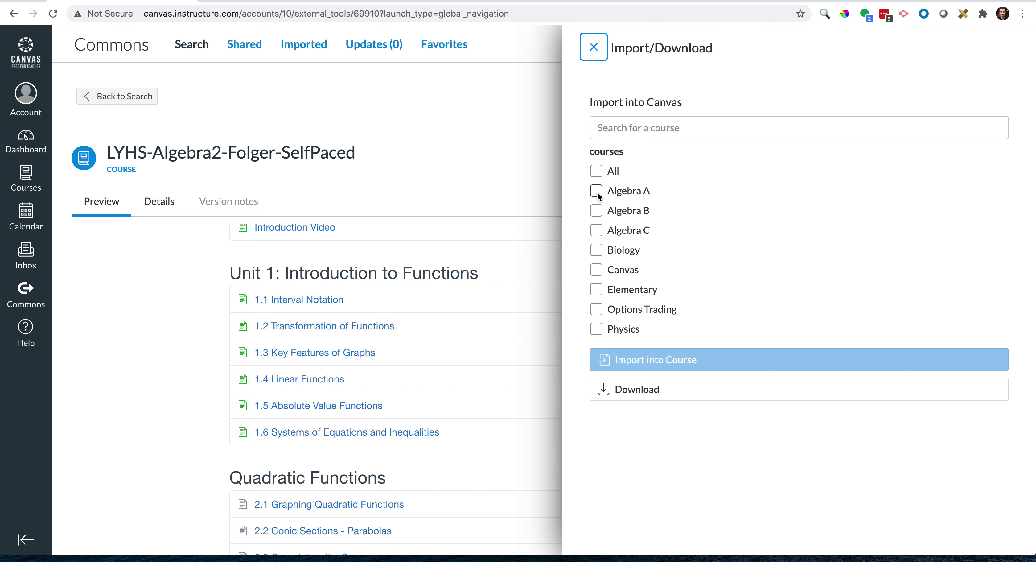
click(598, 210)
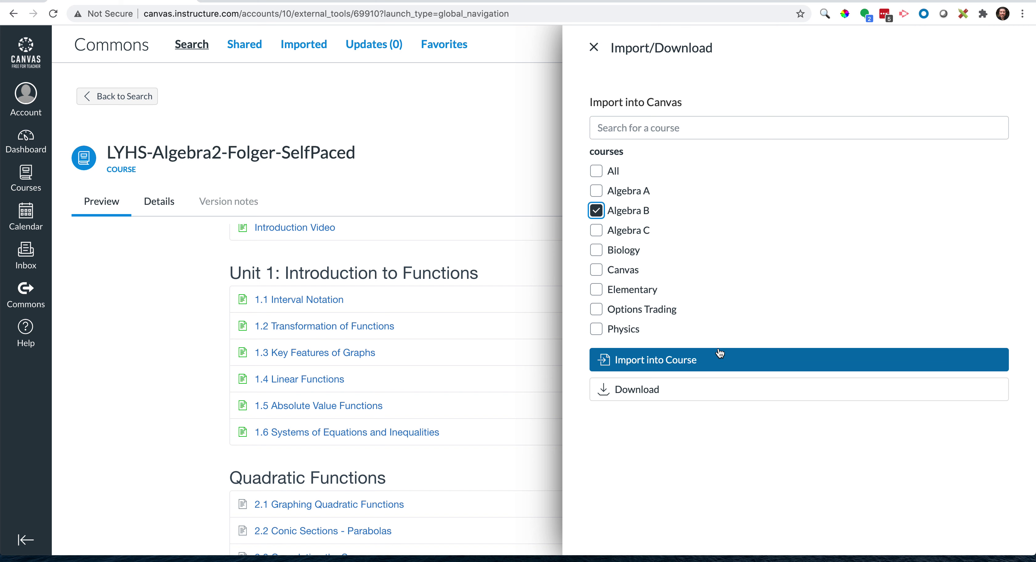
click(688, 359)
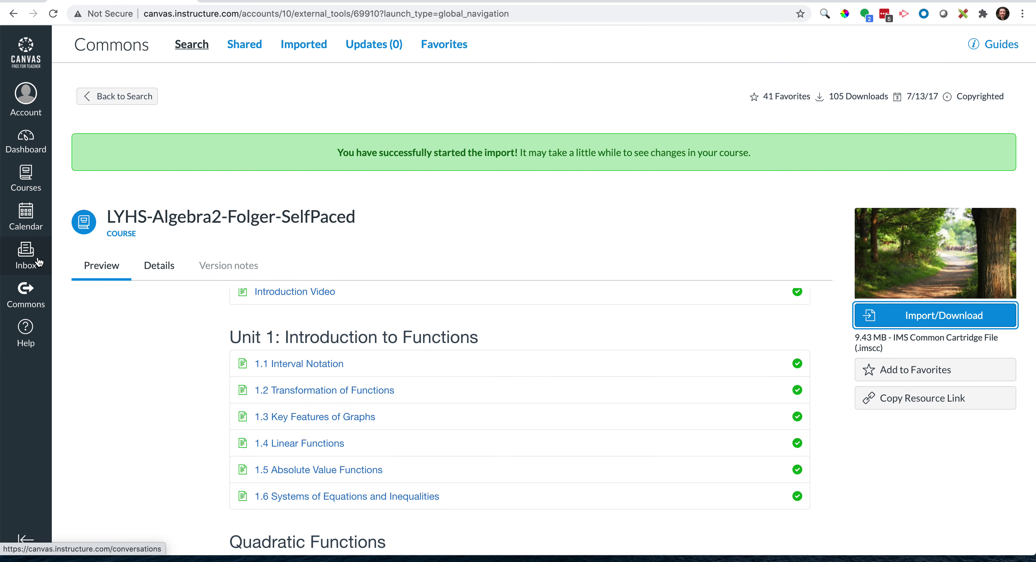
Browse further Algebra course results and preview the 9th-grade Algebra I course with the green formula cover.
click(121, 97)
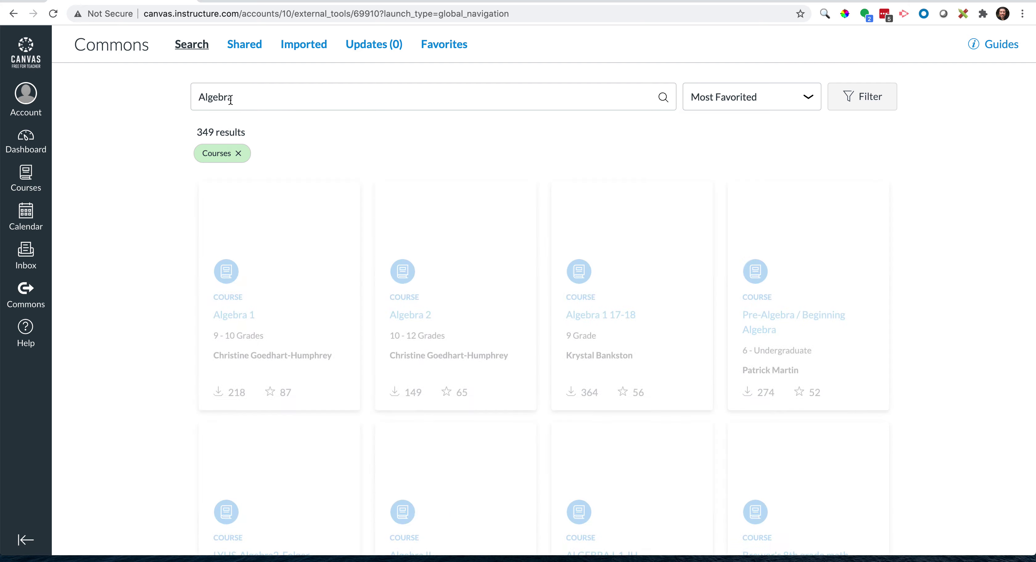
scroll(534, 356, down, 5)
scroll(533, 358, down, 6)
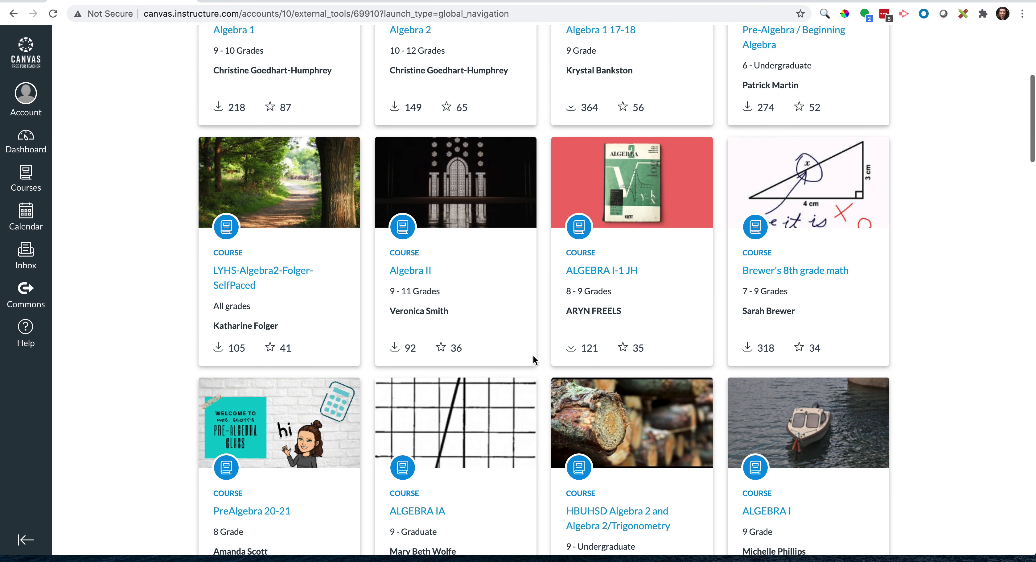
scroll(533, 360, down, 1)
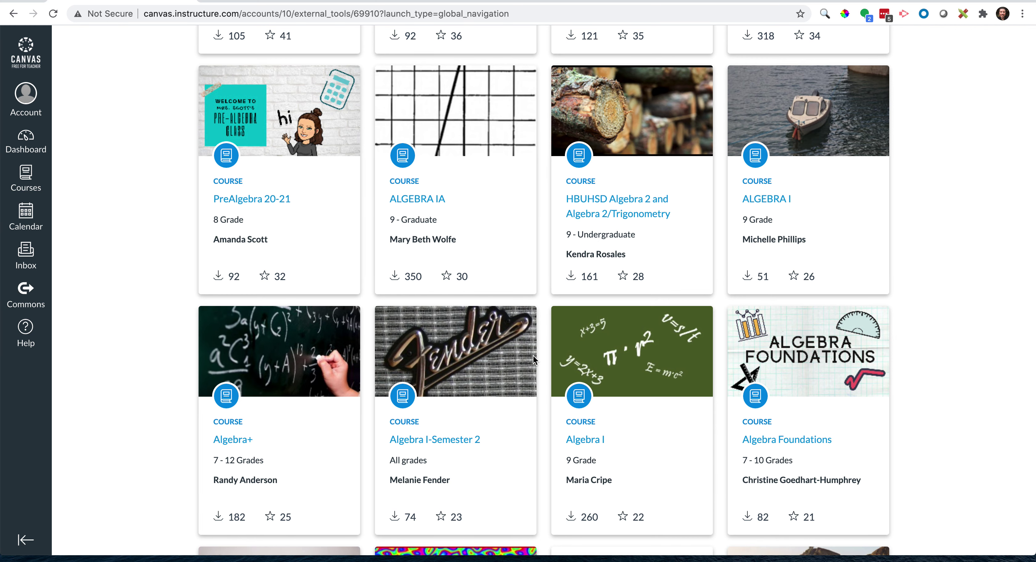
scroll(354, 254, down, 2)
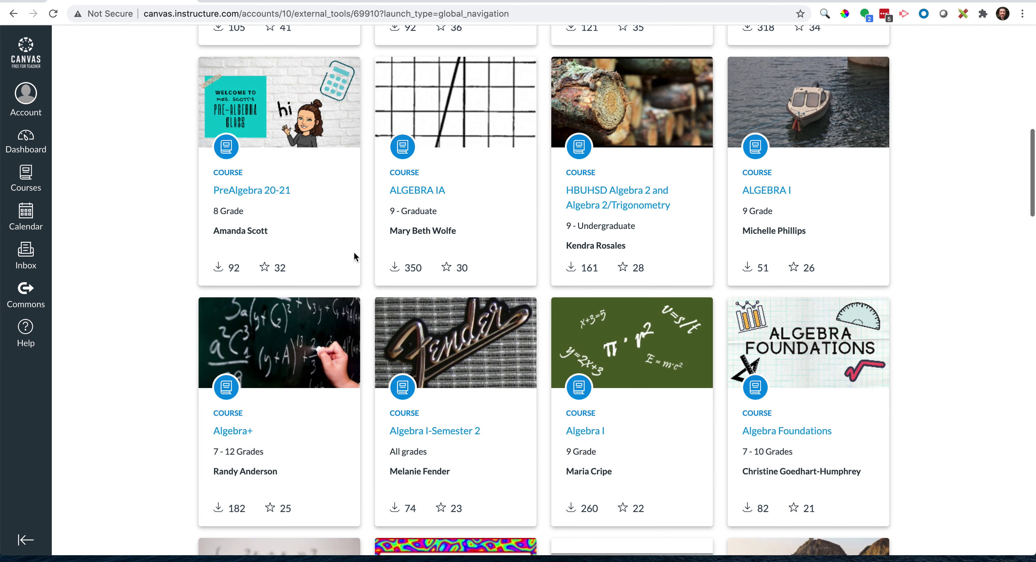
scroll(354, 255, down, 1)
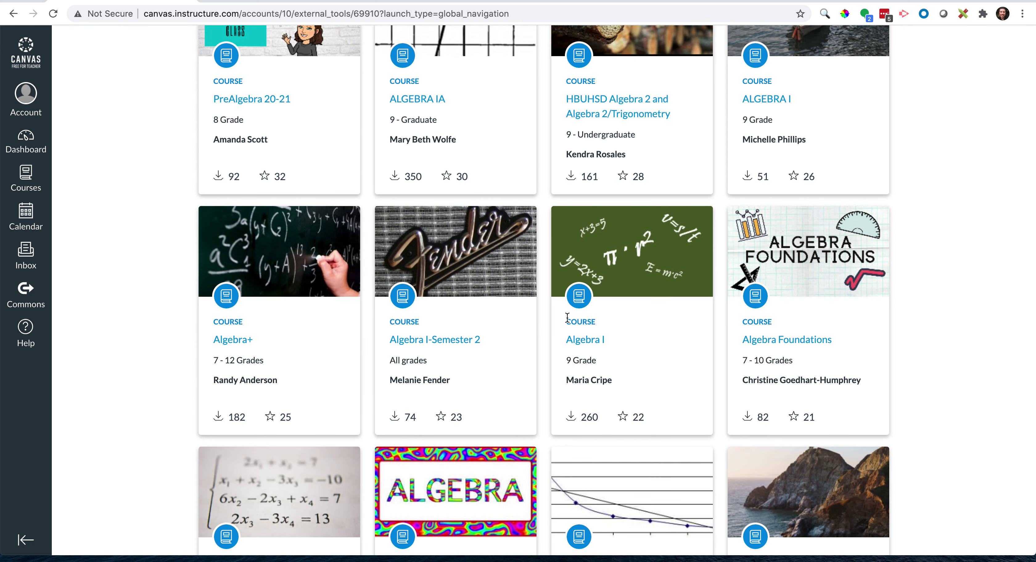
click(604, 340)
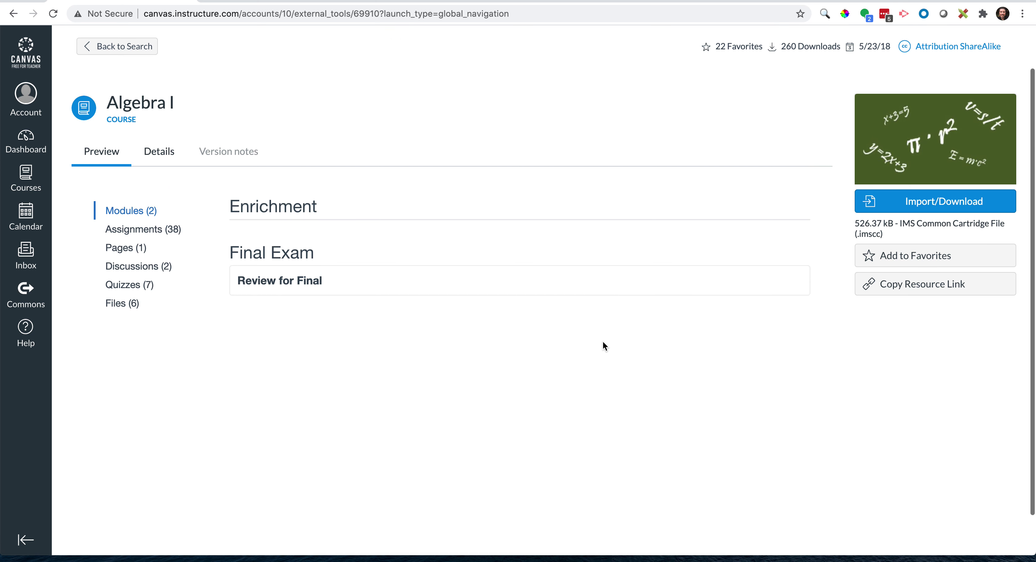
scroll(603, 345, down, 3)
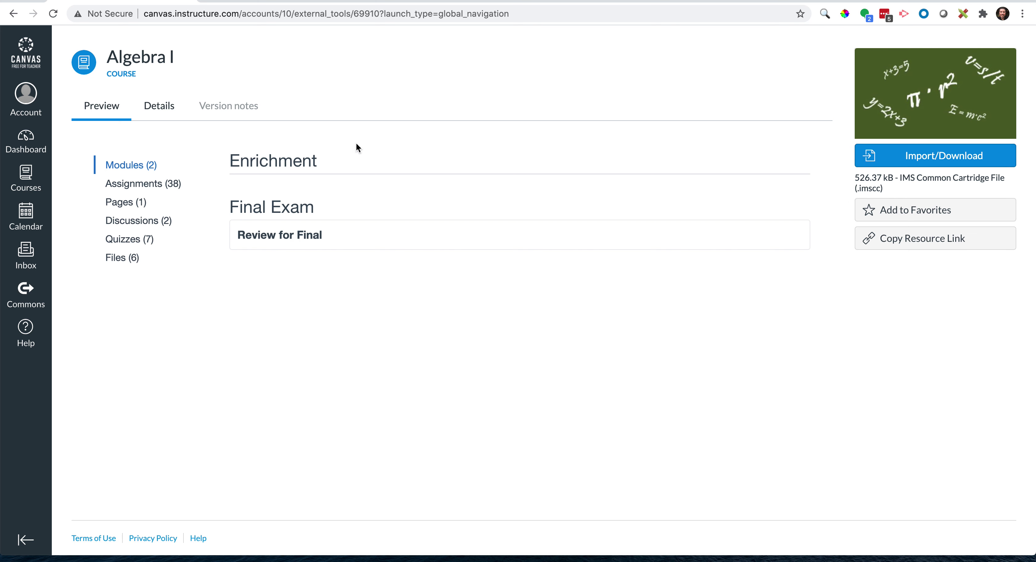
click(14, 13)
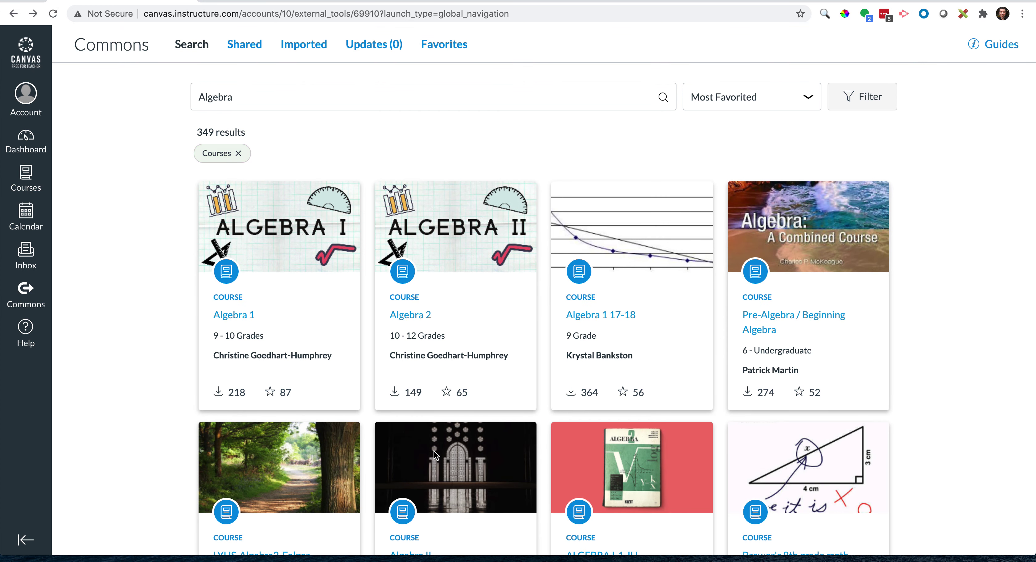
Find the Algebra 1 course with the rocky coast cover, preview its contents and import it into the Algebra C course.
scroll(434, 451, down, 15)
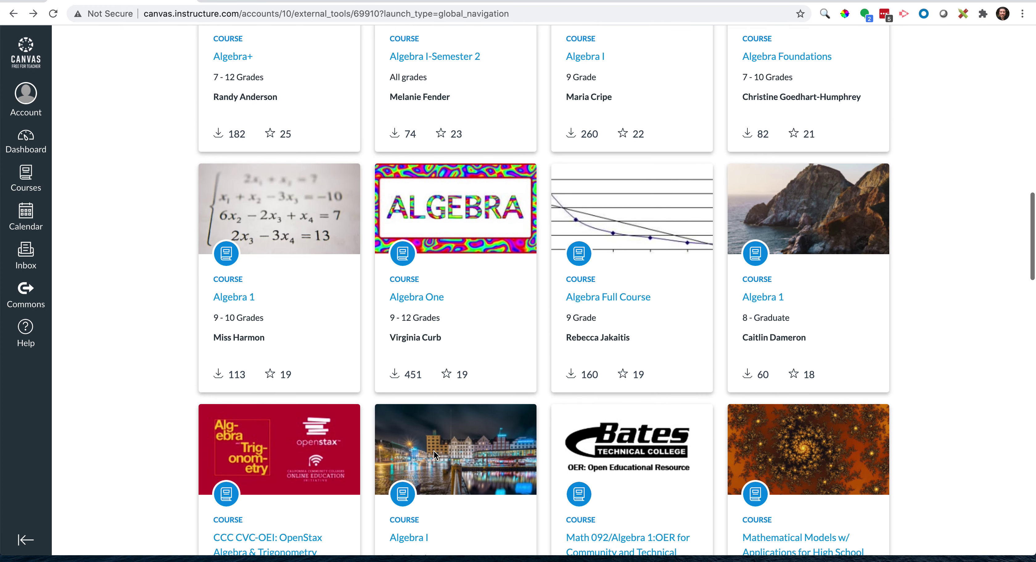
scroll(434, 455, down, 3)
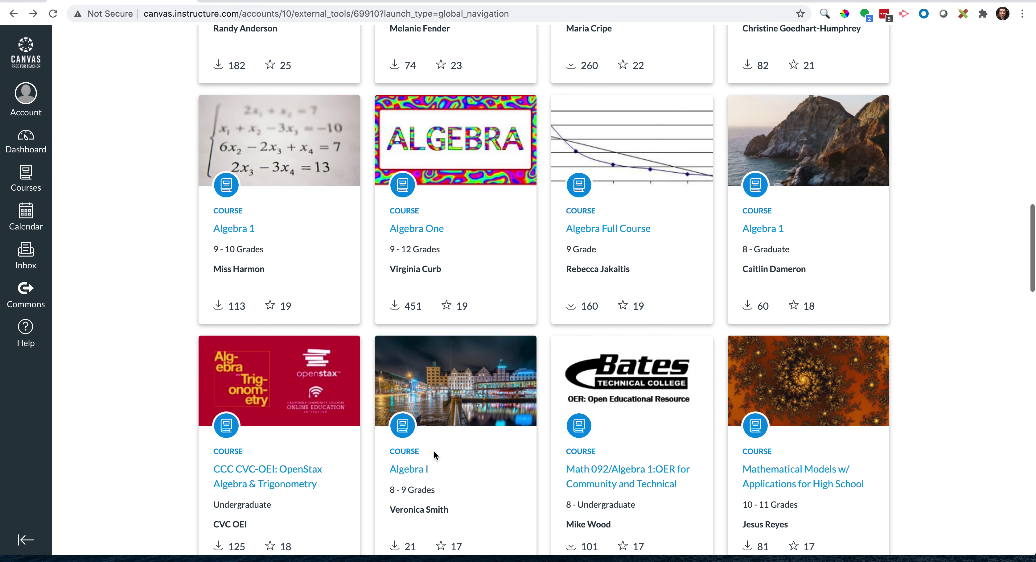
click(773, 236)
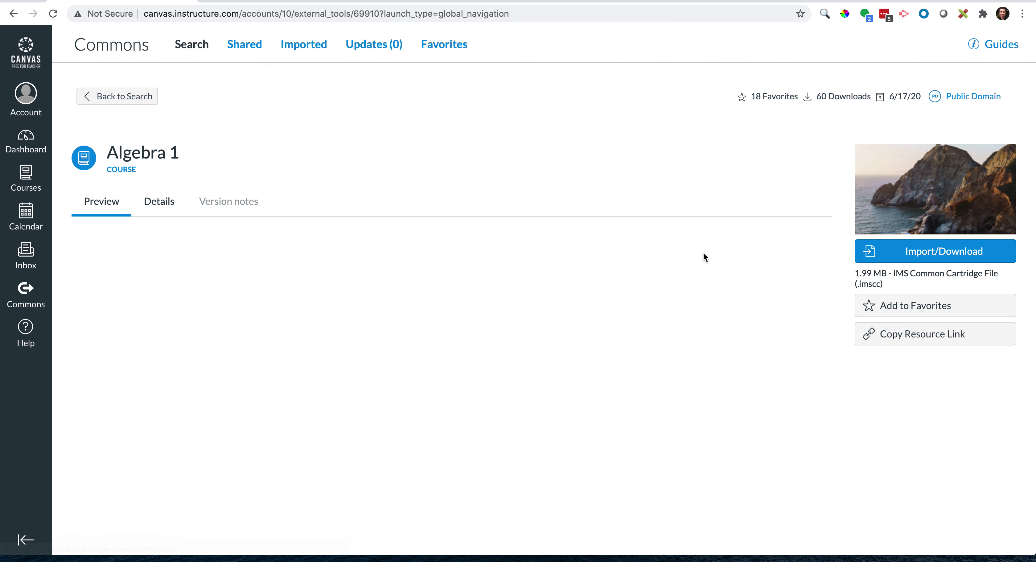
scroll(523, 308, down, 10)
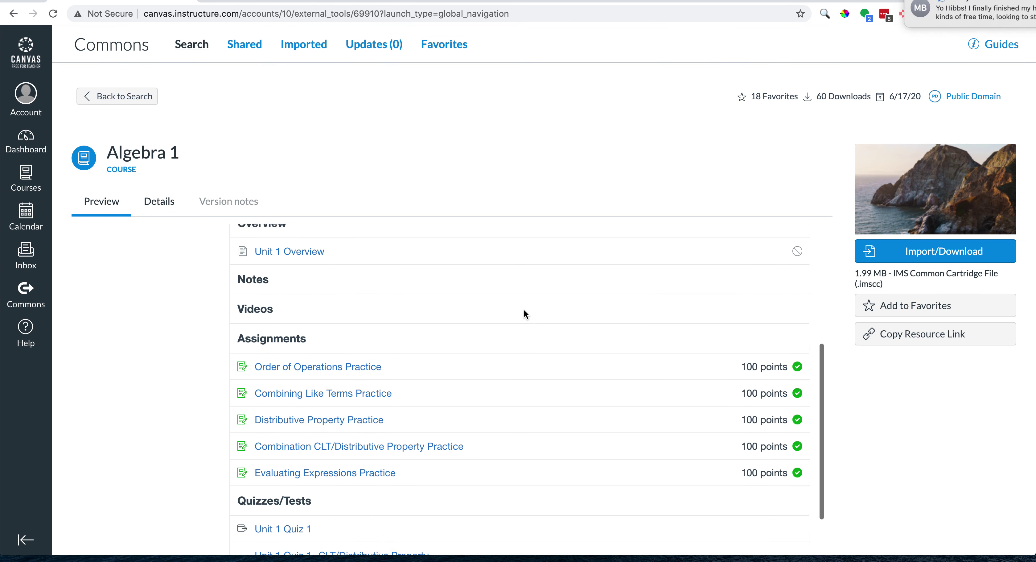
mouse_move(1010, 2)
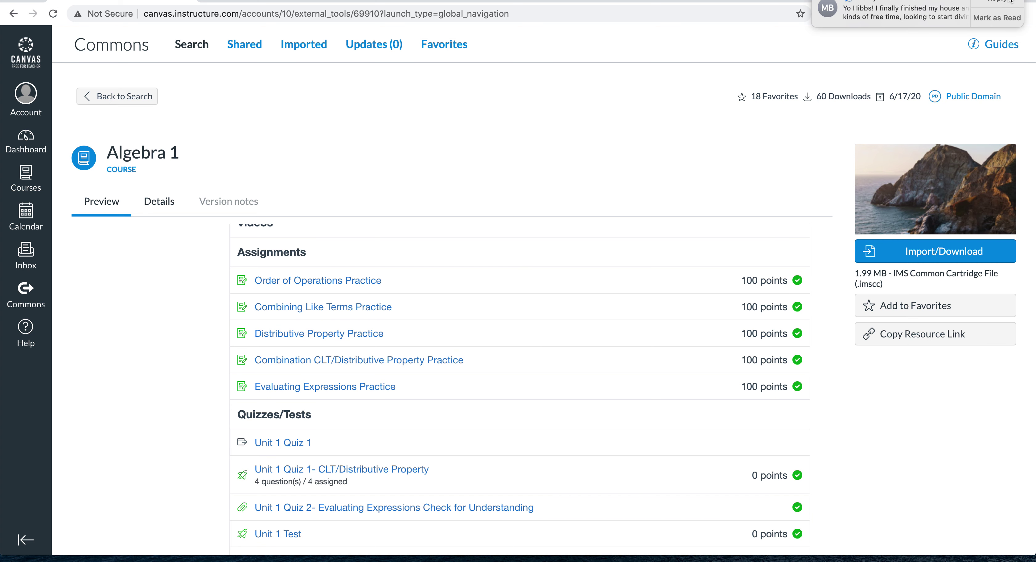
click(915, 255)
click(598, 231)
click(685, 367)
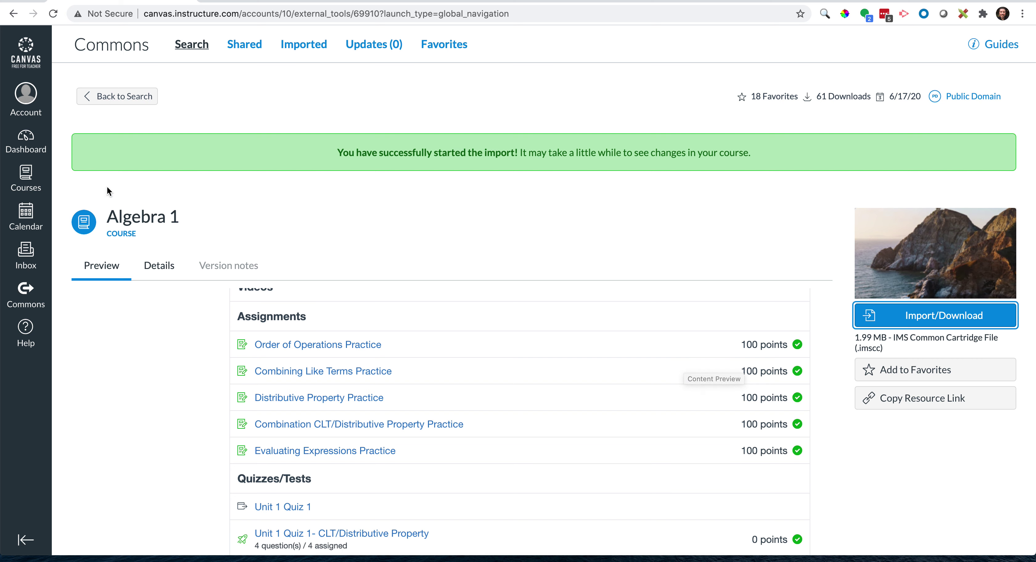
Return to the dashboard, reload it, and open the Algebra C course to review its imported modules.
click(26, 149)
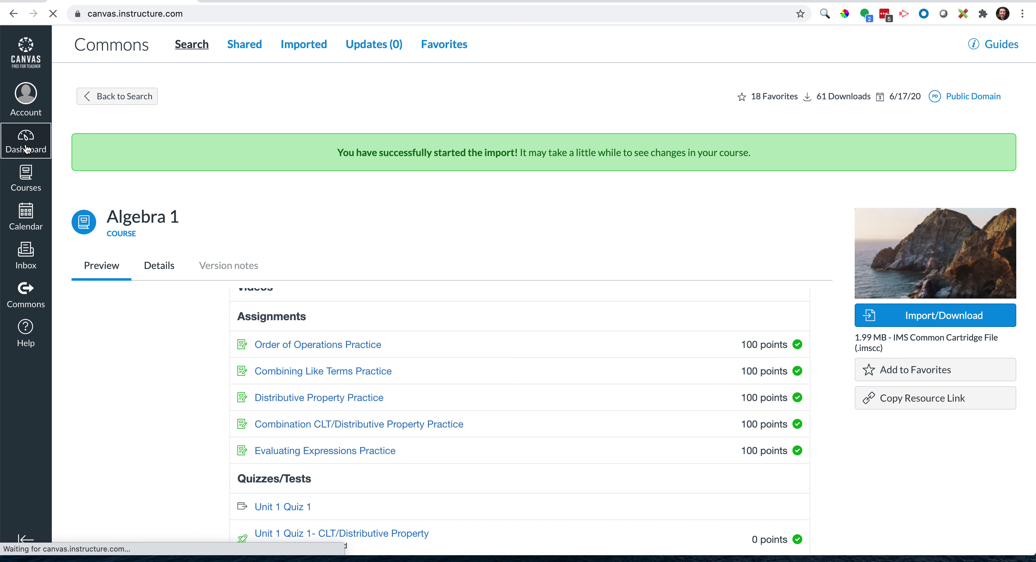
scroll(216, 377, down, 5)
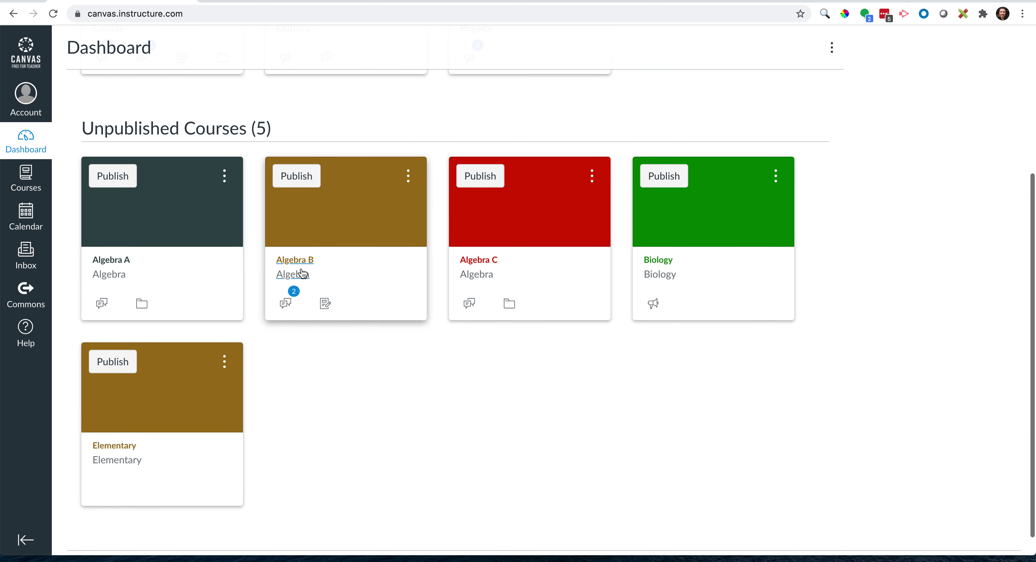
click(270, 16)
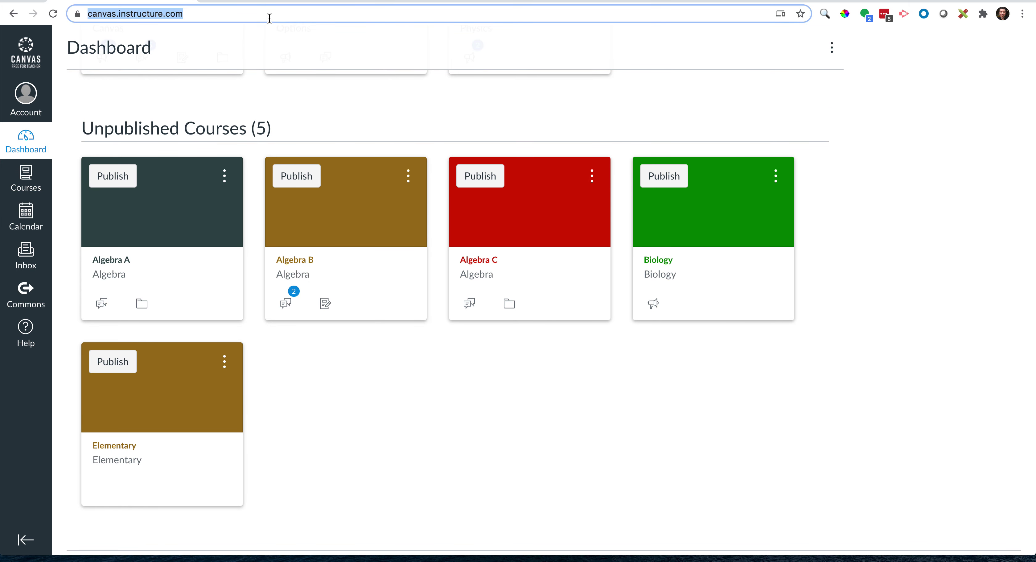
key(Return)
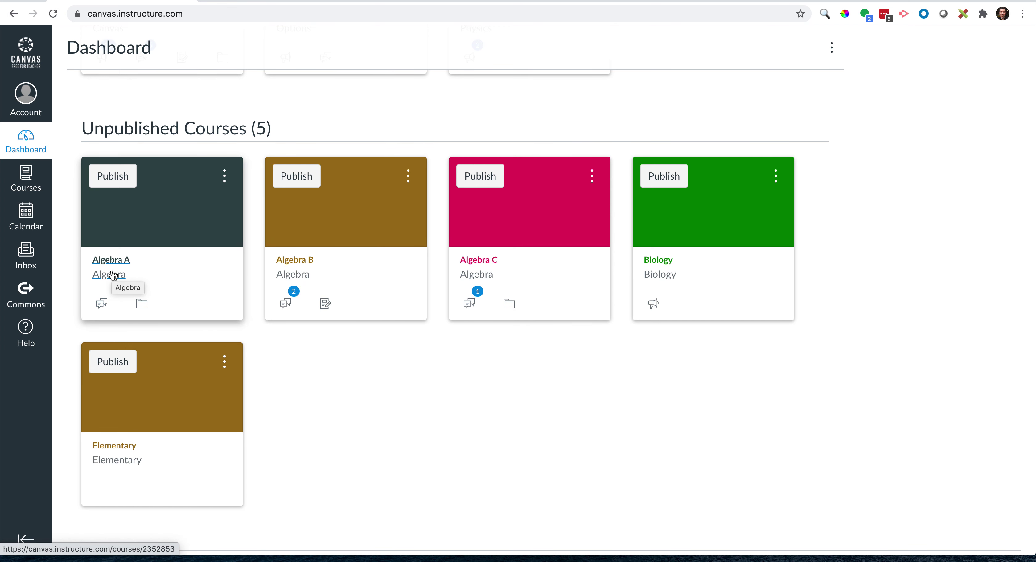
click(477, 261)
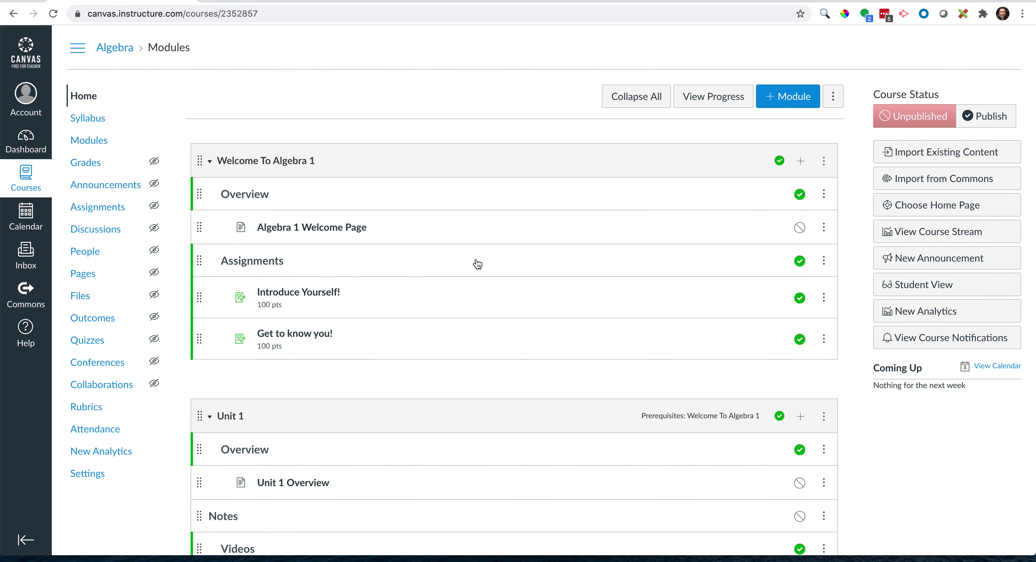
scroll(478, 264, down, 15)
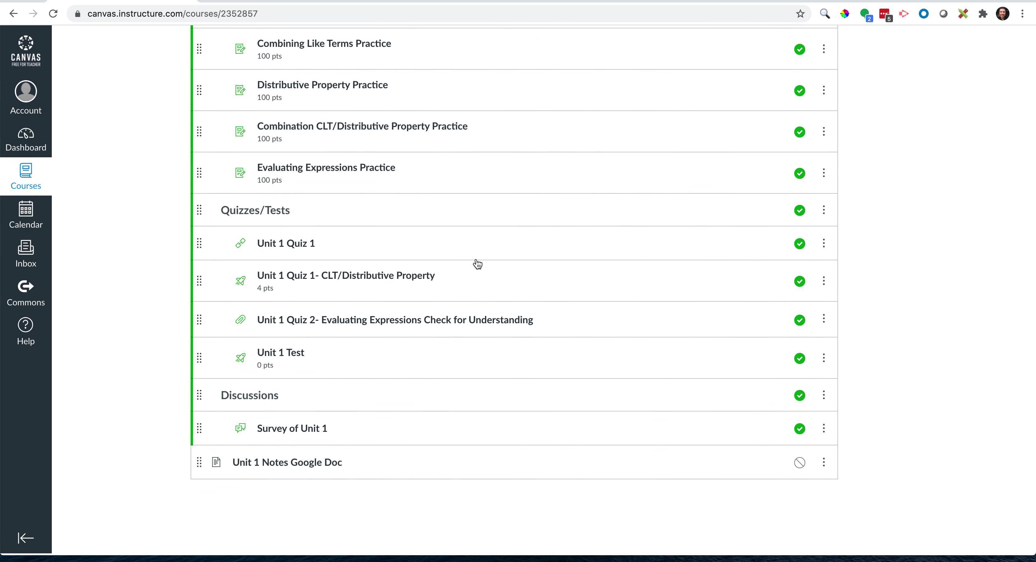
scroll(477, 264, up, 15)
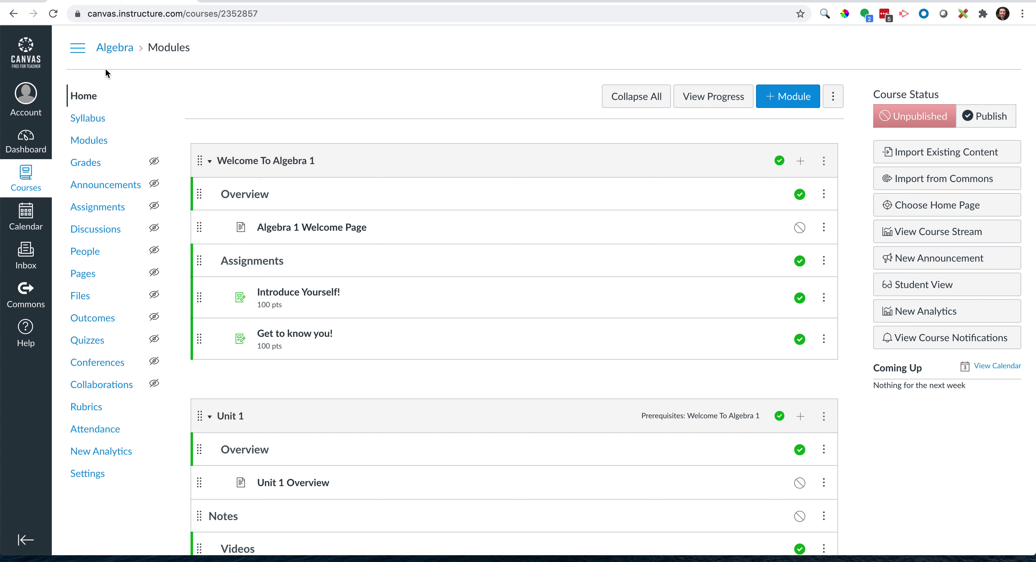
Delete the Algebra C course from its settings.
click(97, 478)
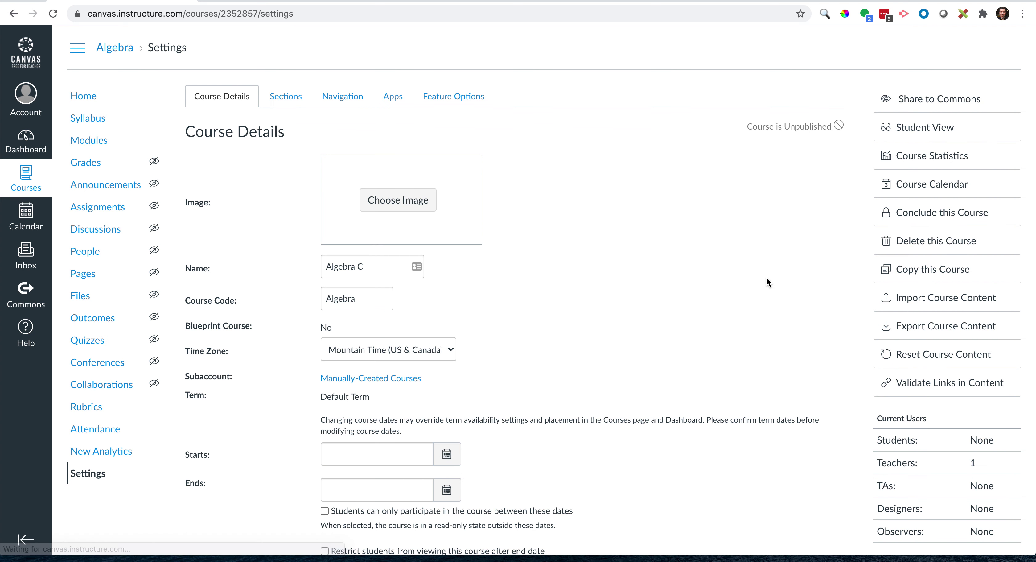
click(915, 245)
click(749, 231)
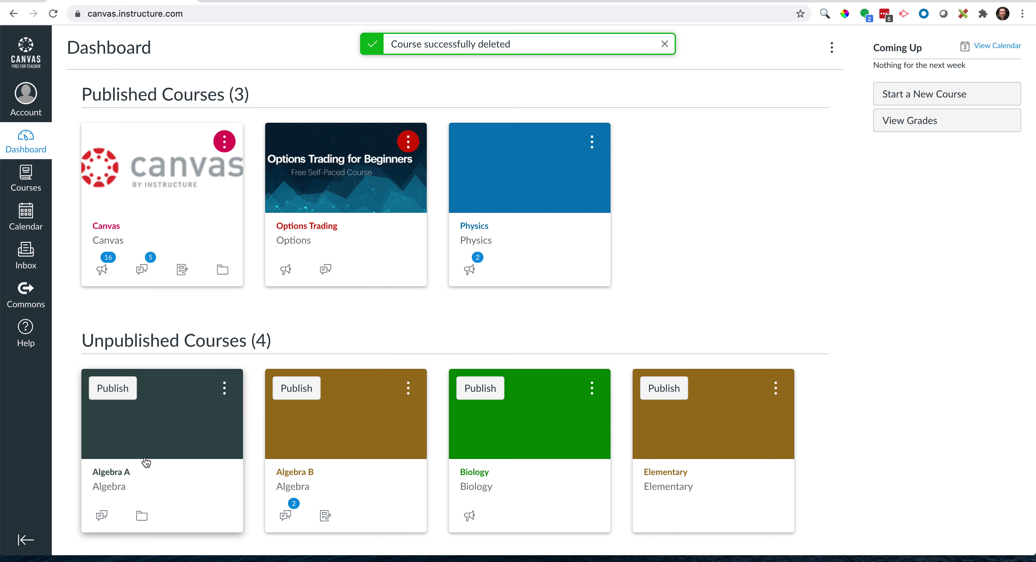
Open the Algebra A course to check for imported content and return to the dashboard.
scroll(145, 447, down, 2)
click(144, 430)
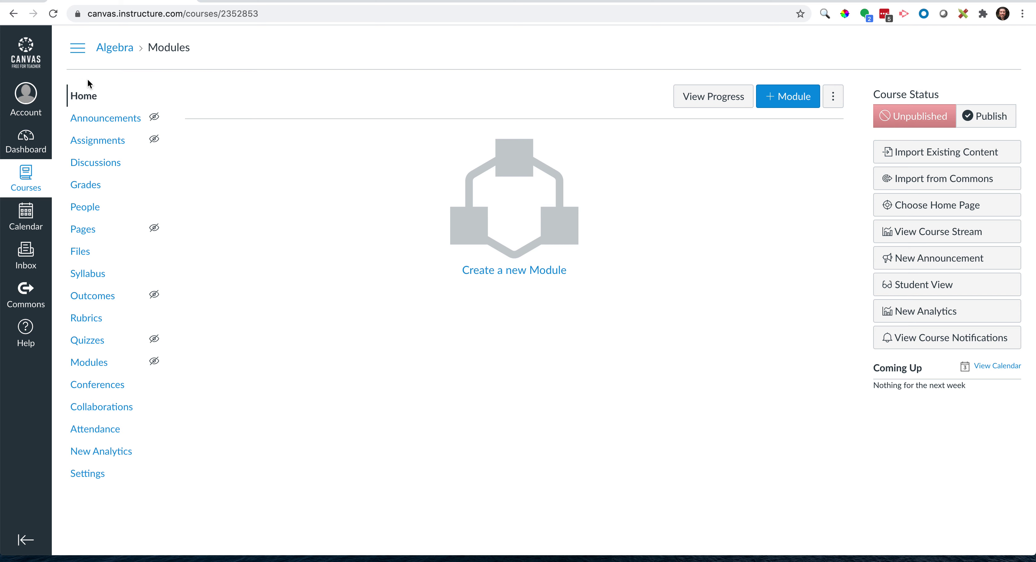
click(30, 141)
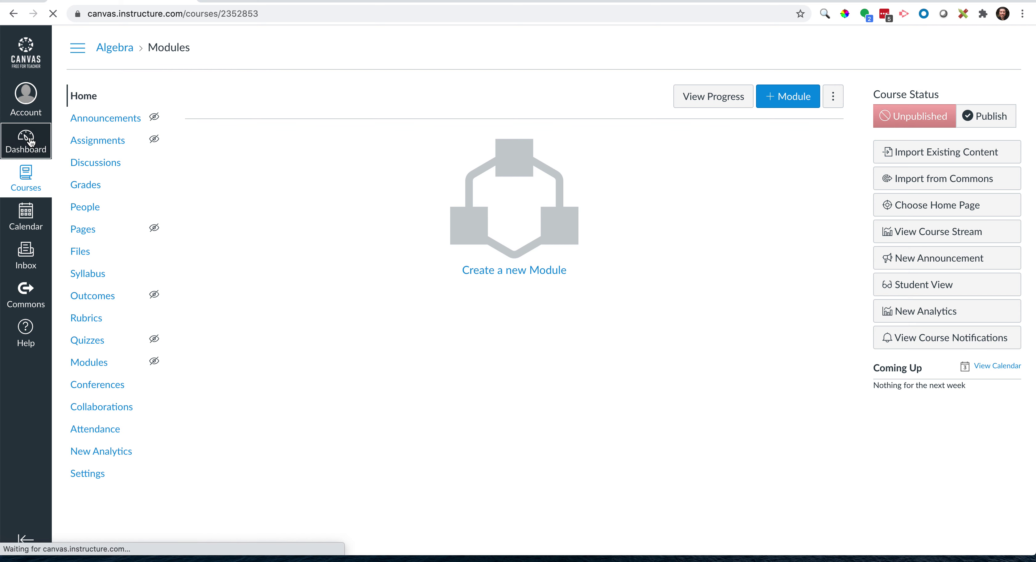
scroll(255, 292, down, 2)
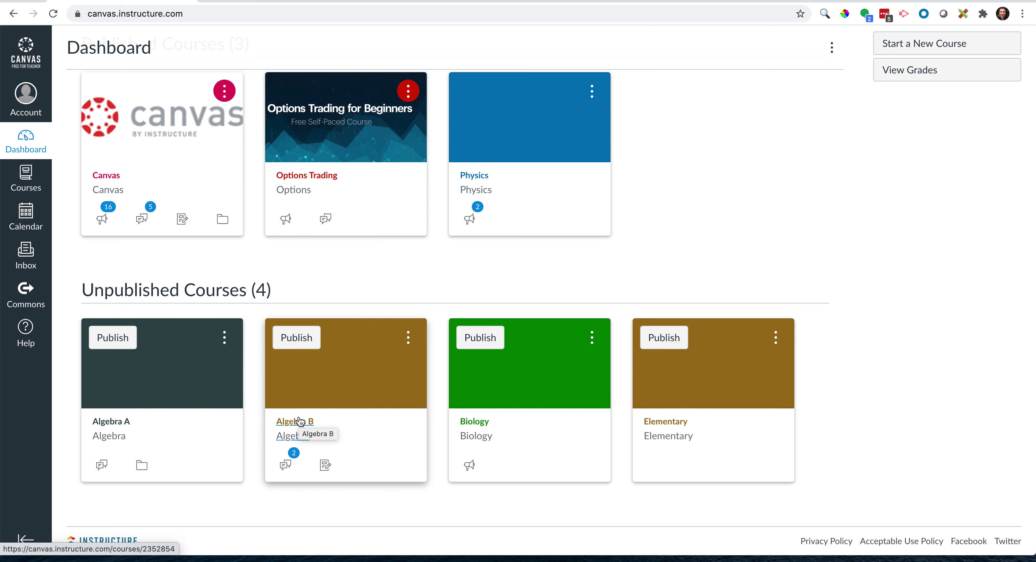
View the home page options for publishing Algebra A, close them without publishing, and reload the dashboard.
click(117, 338)
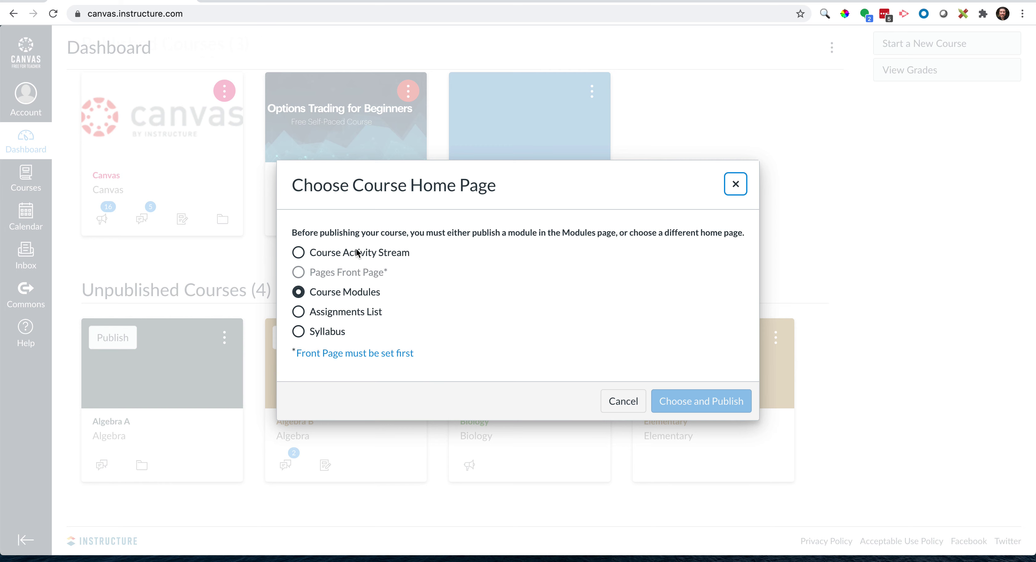
click(735, 186)
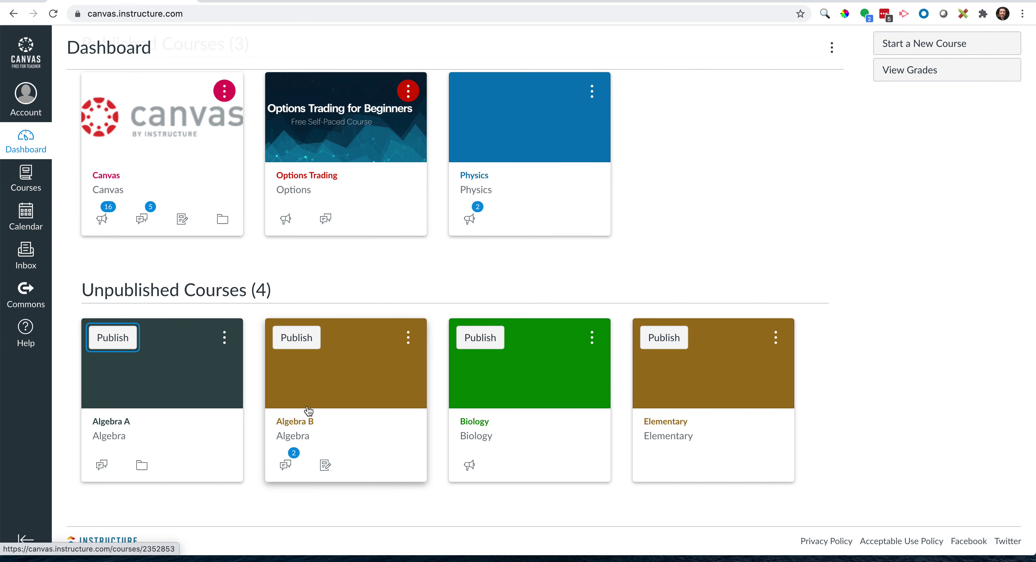
click(181, 14)
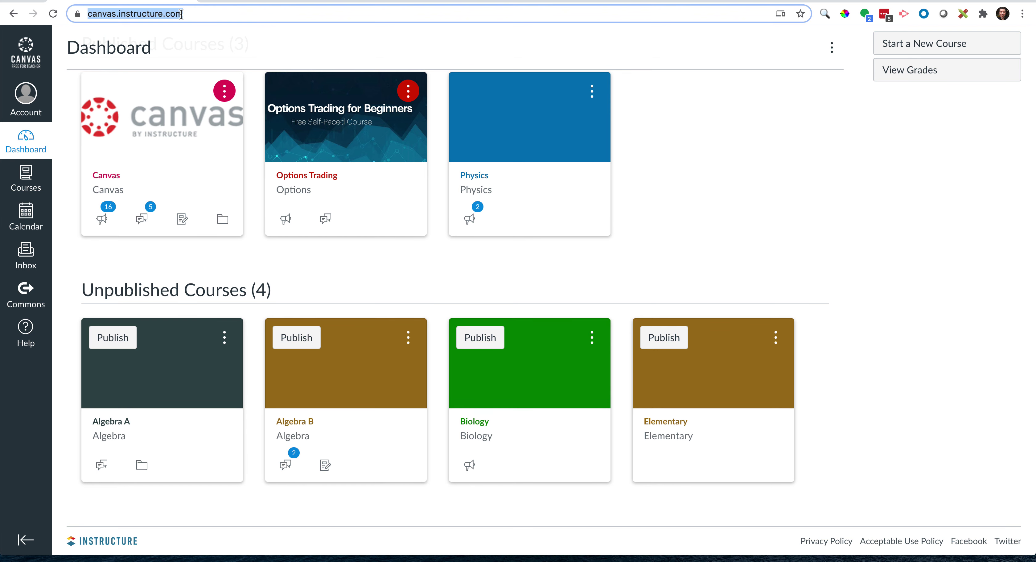
key(Return)
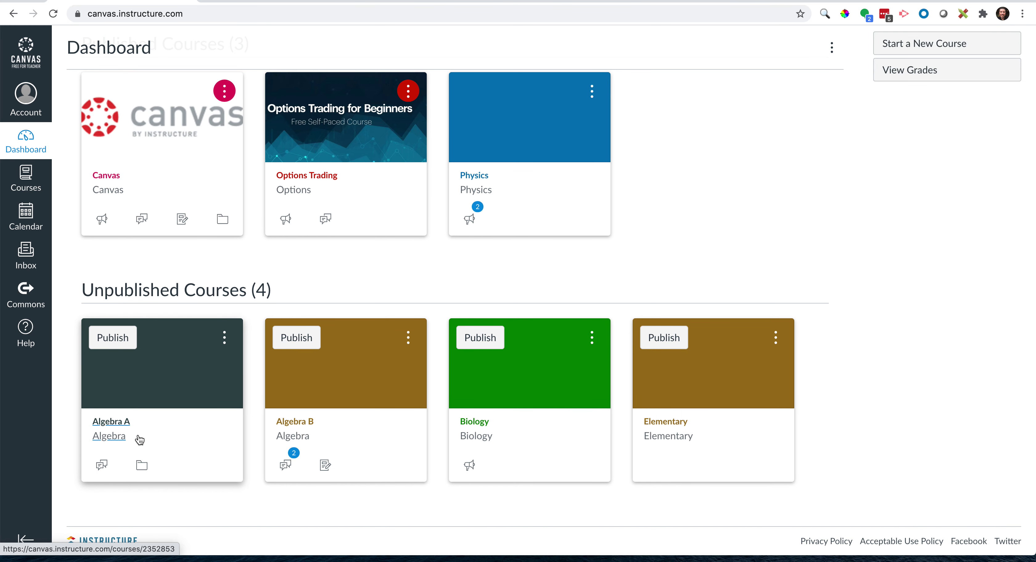
Open the Algebra B course and look through its imported home page.
click(294, 430)
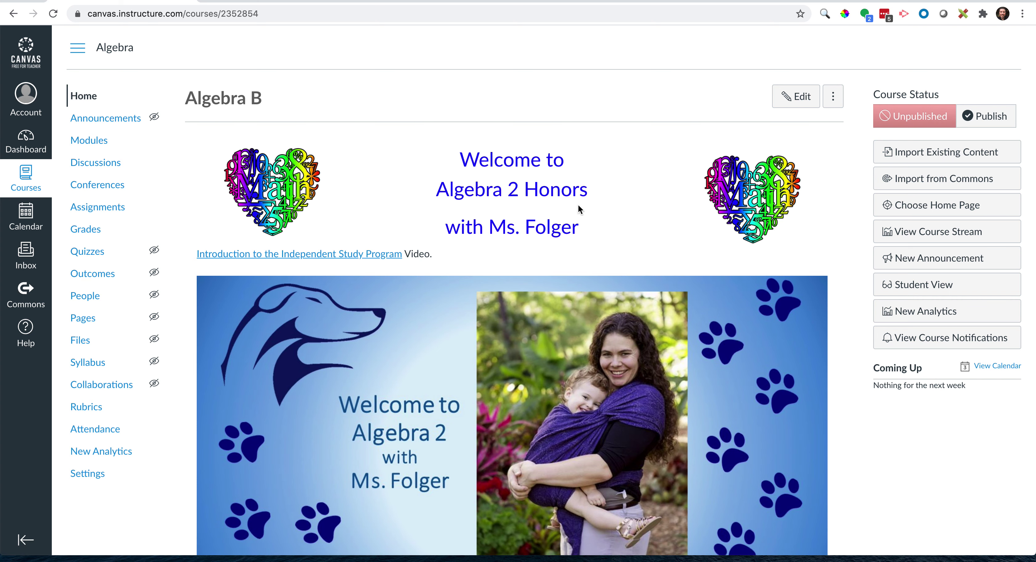
scroll(566, 203, down, 5)
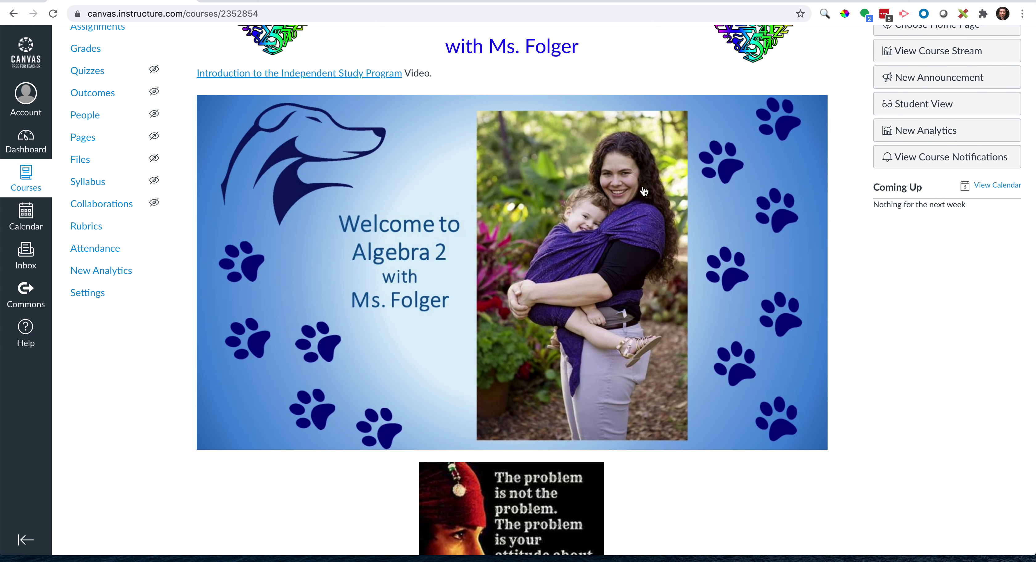
scroll(607, 185, down, 5)
scroll(607, 185, up, 10)
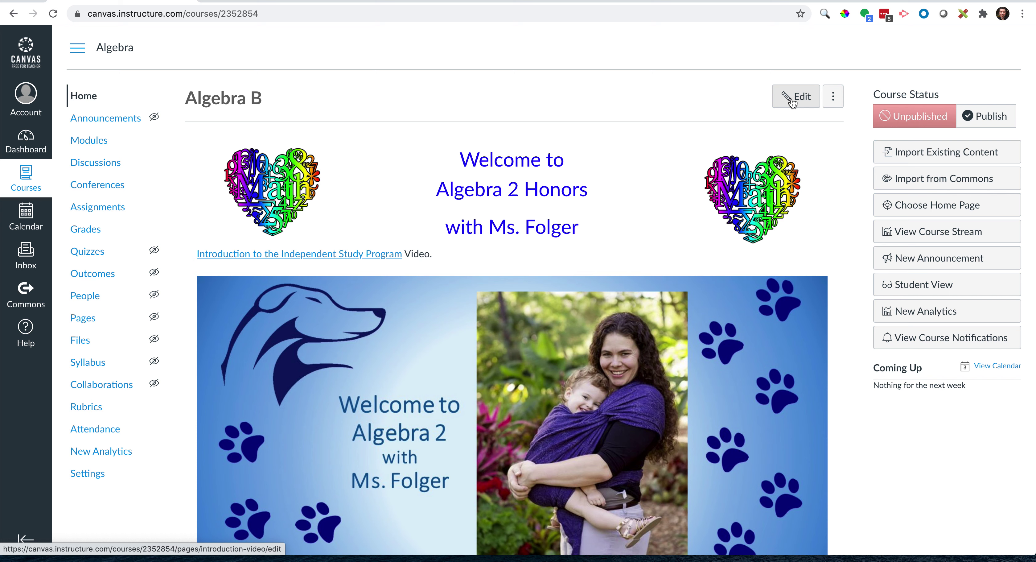
Inspect Algebra B's Introduction Video front page in the editor, cancel the edit and review the page itself.
click(791, 101)
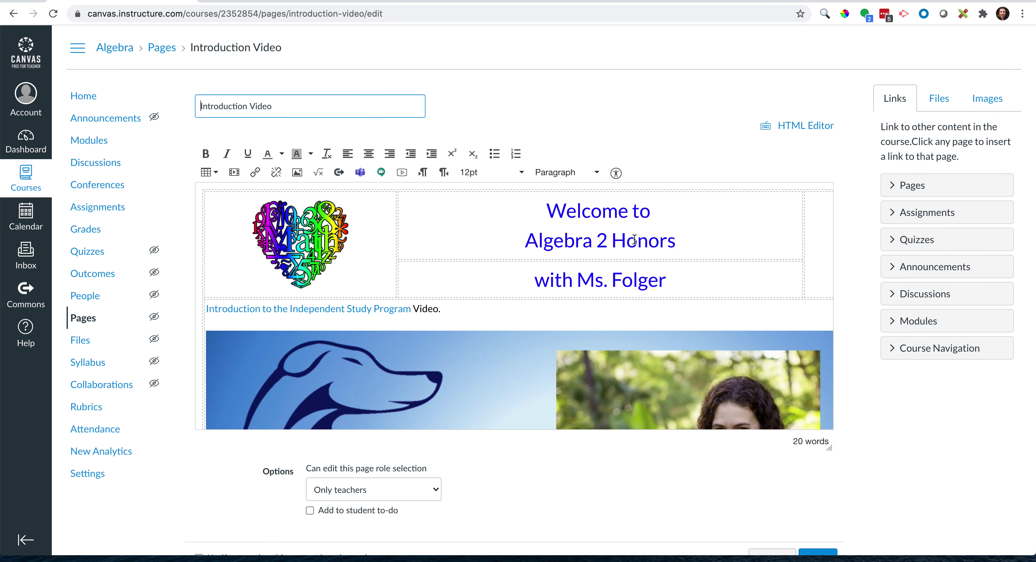
scroll(633, 238, down, 5)
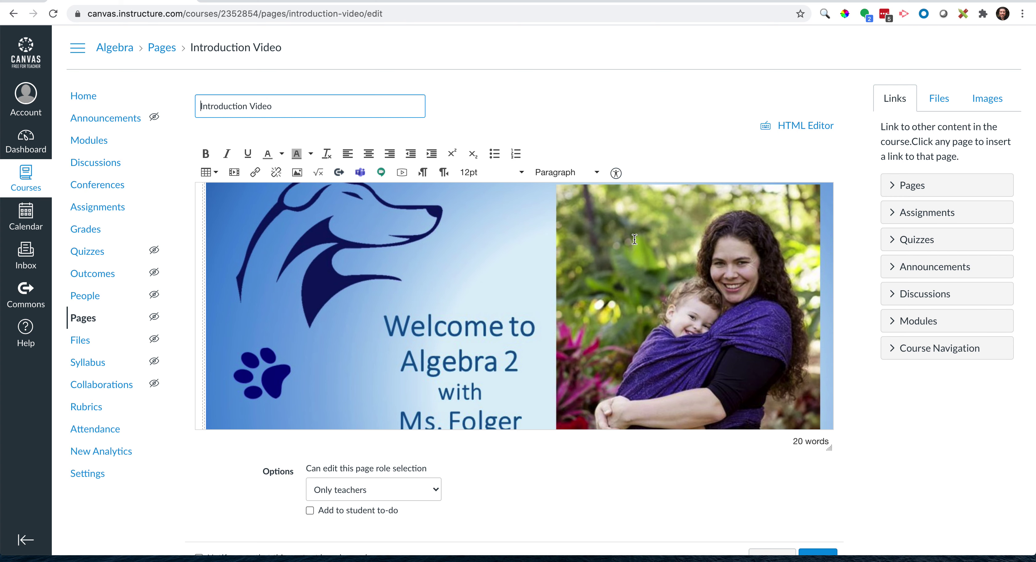
scroll(685, 451, down, 1)
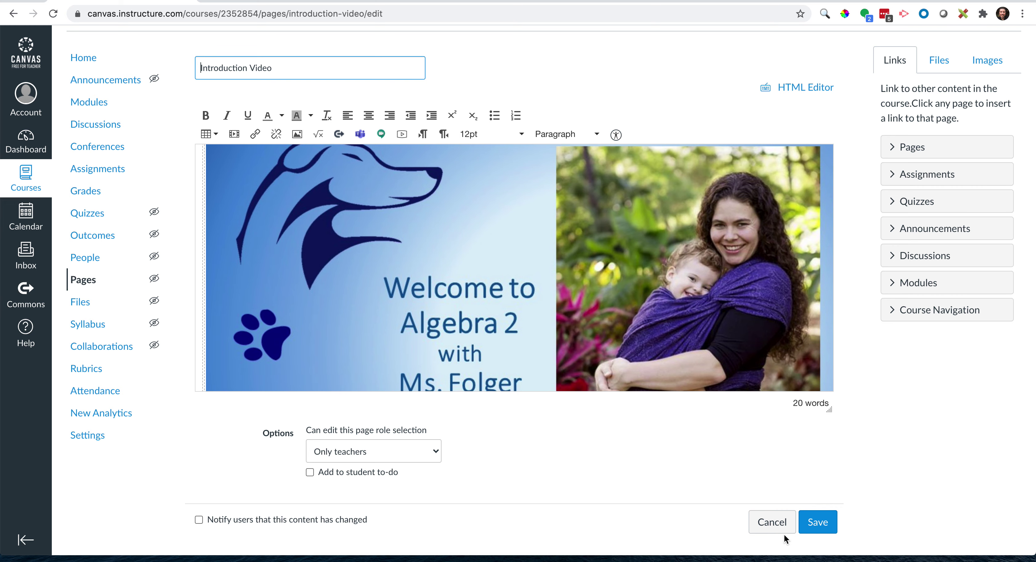
click(777, 524)
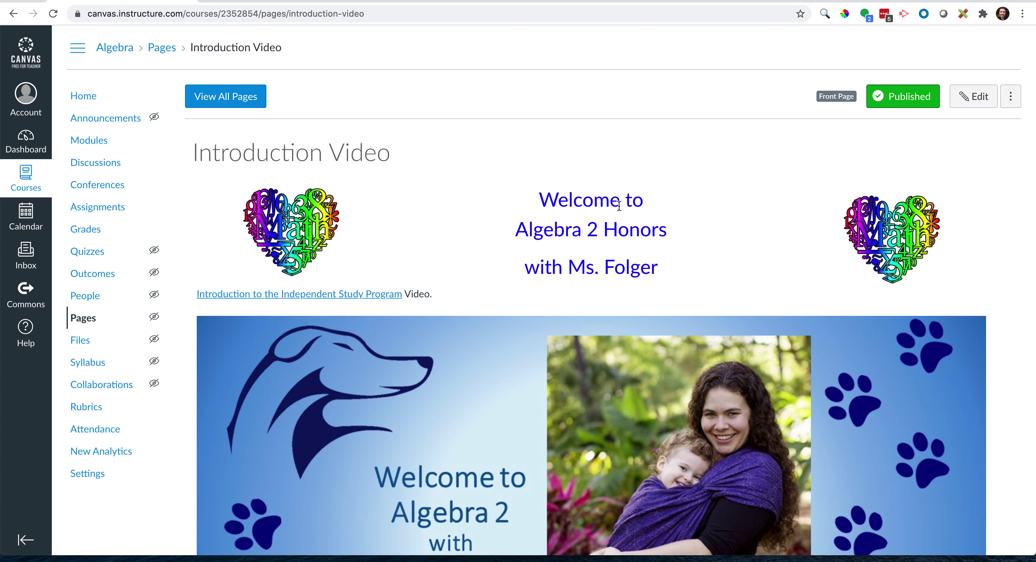
scroll(657, 343, down, 2)
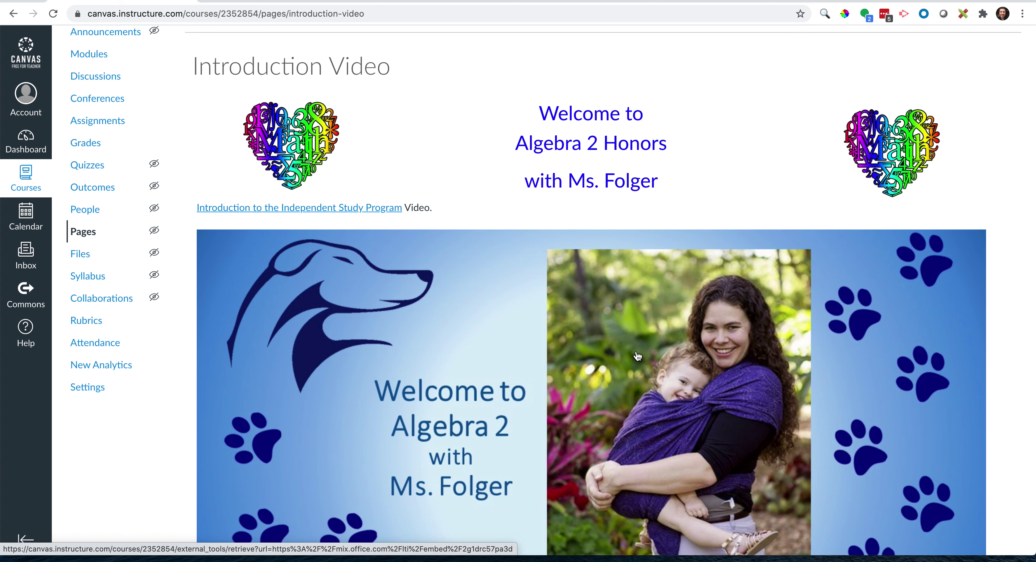
scroll(638, 356, up, 3)
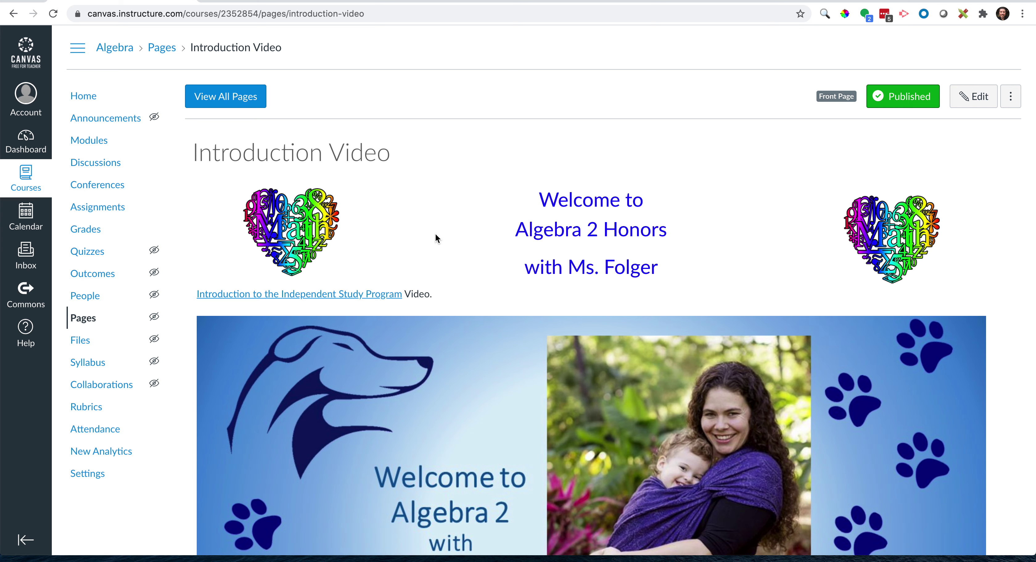
Delete the Algebra B course from its settings.
click(99, 475)
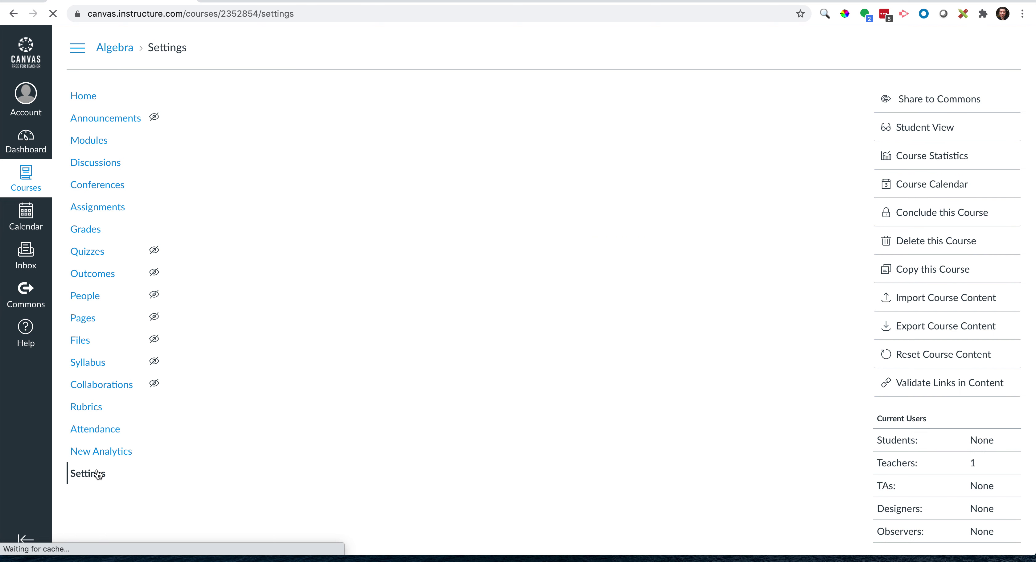
click(955, 239)
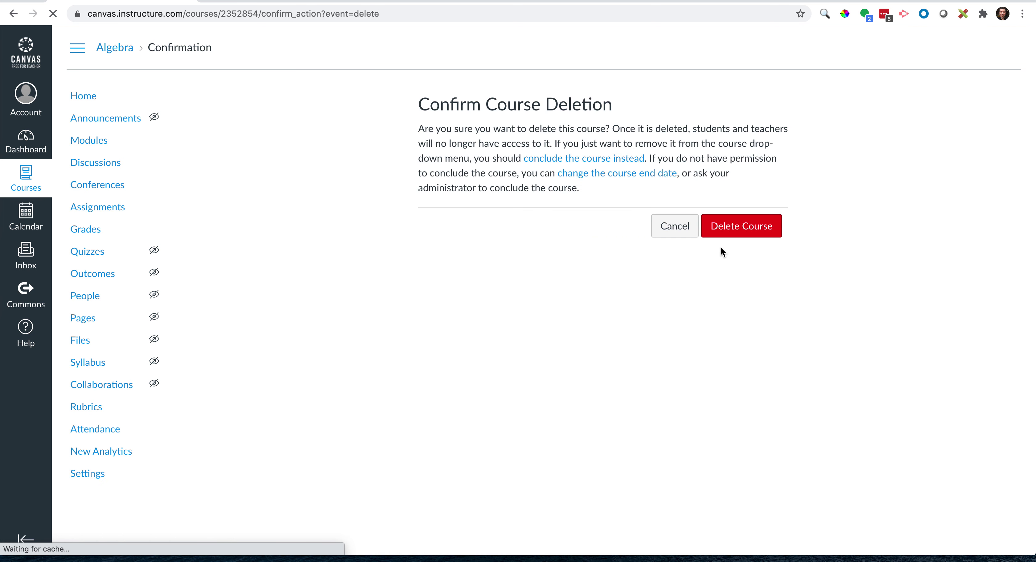
click(741, 224)
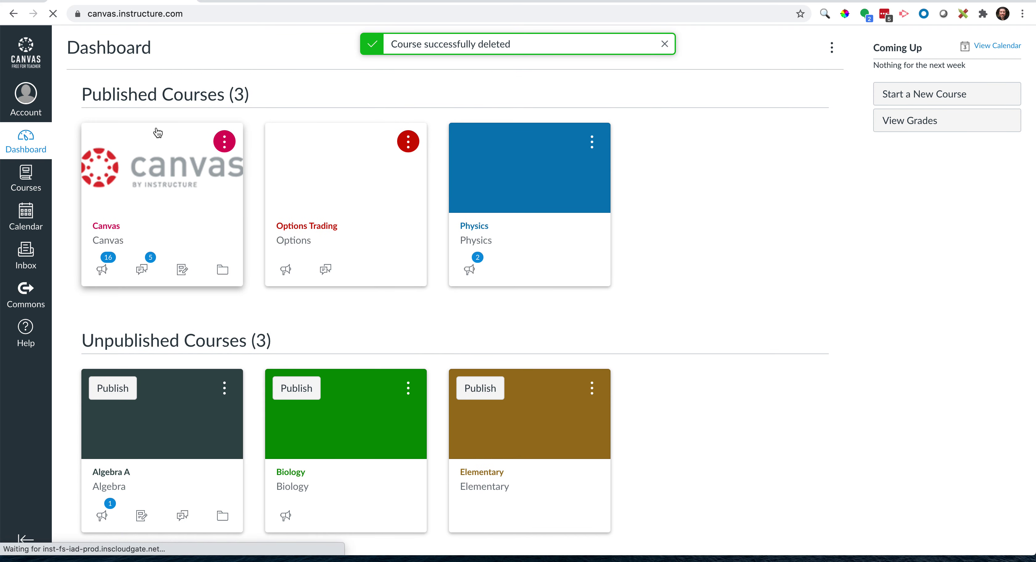
scroll(152, 417, down, 2)
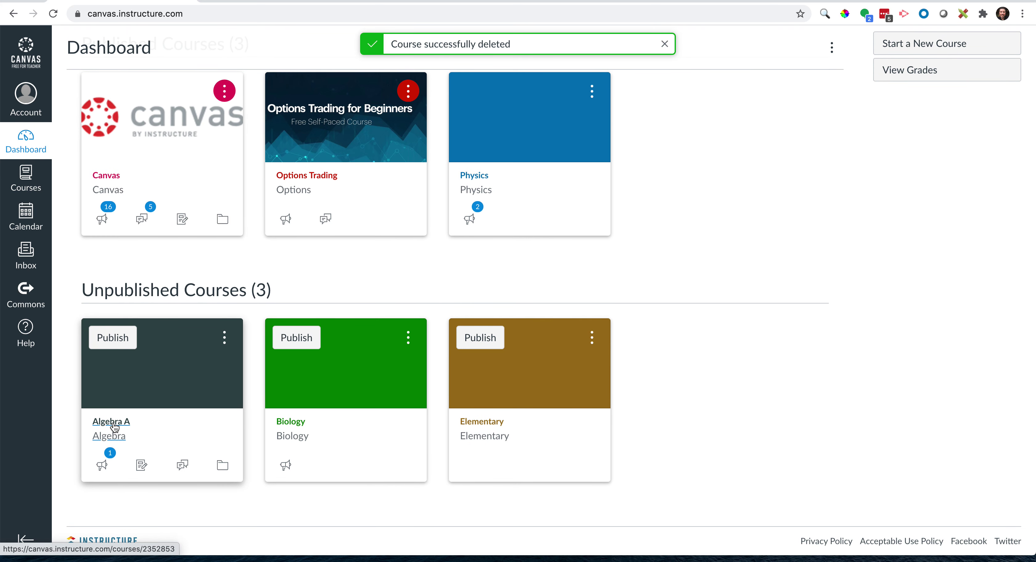
Publish the Algebra A course, rename it "Algebra" in its course details and save the update.
click(121, 340)
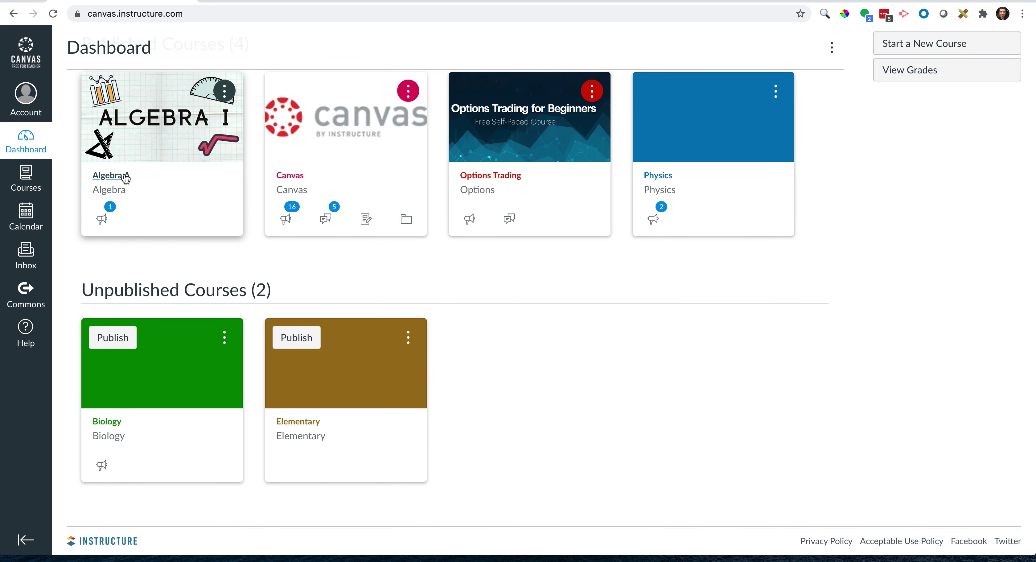
click(112, 184)
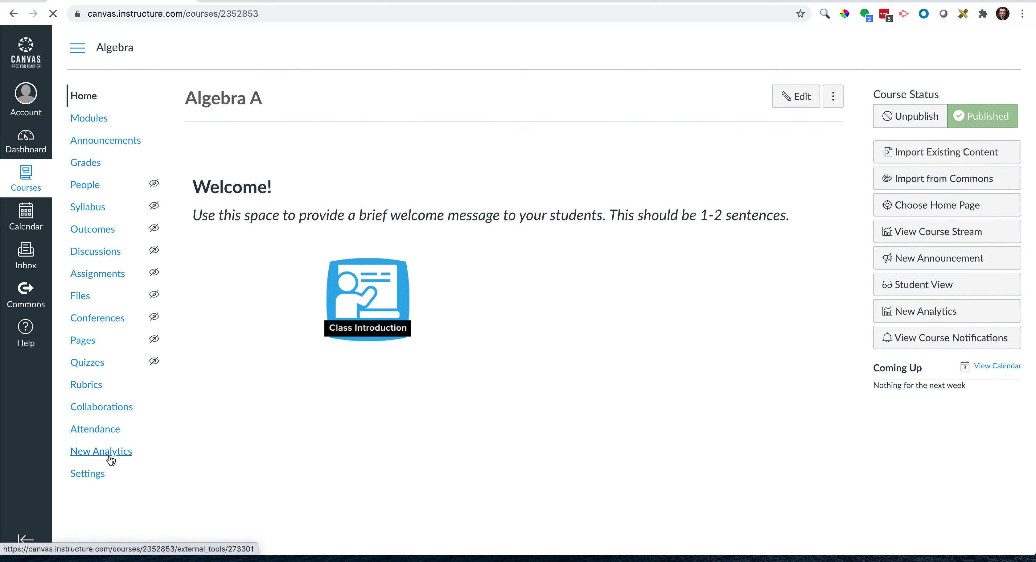
click(102, 472)
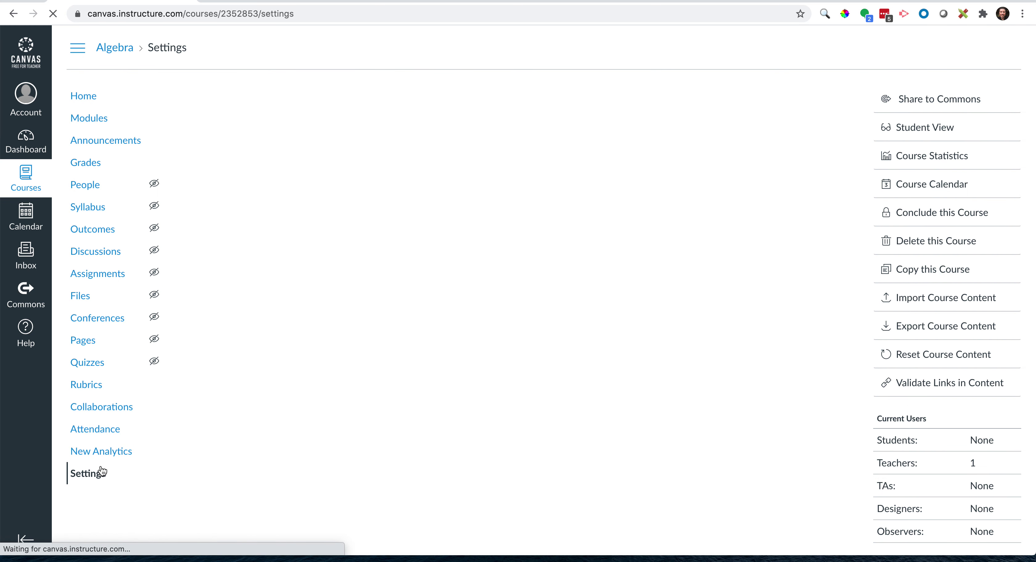
click(379, 267)
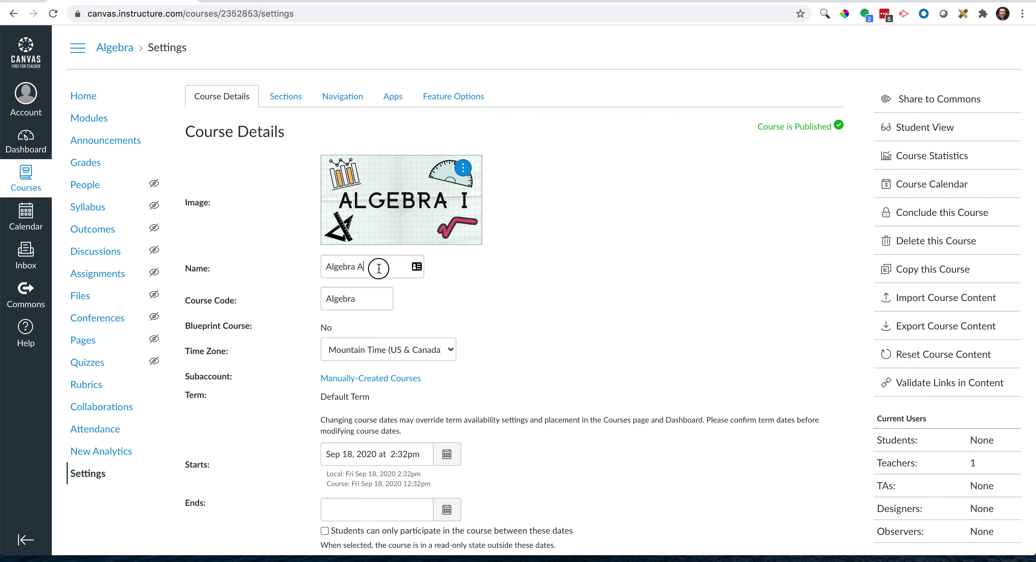
key(BackSpace)
key(BackSpace)
click(519, 287)
scroll(518, 287, down, 12)
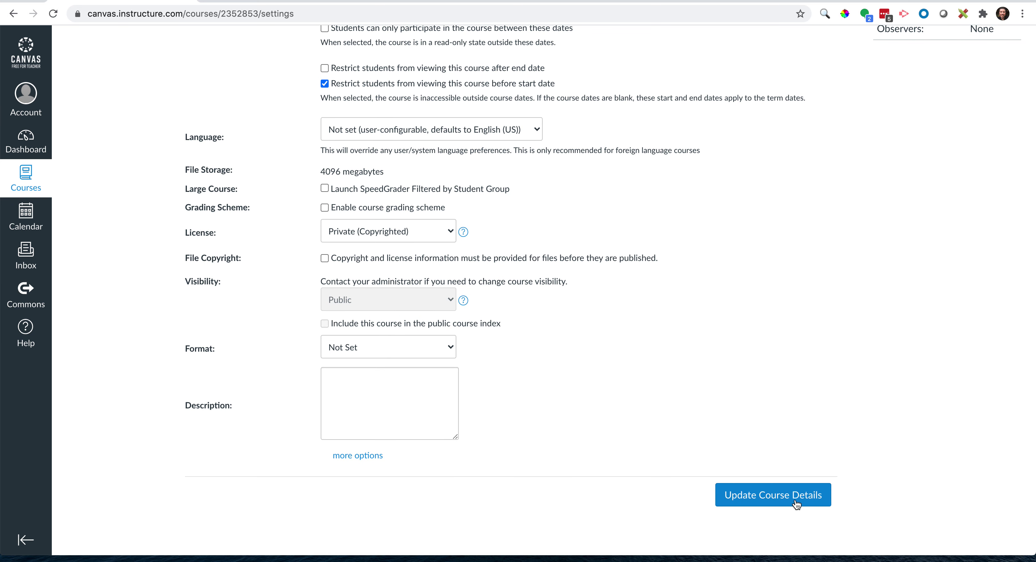
click(797, 503)
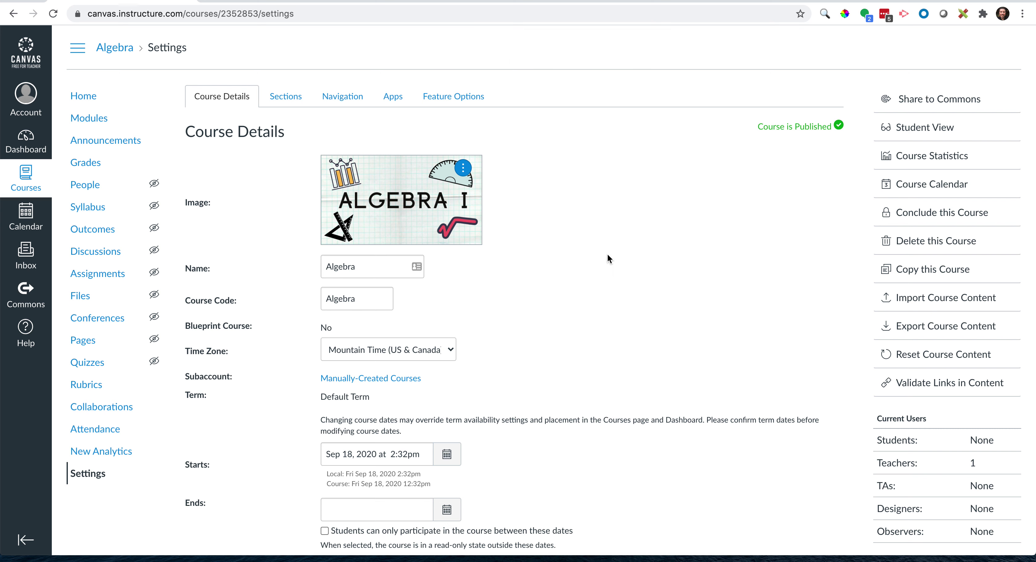
View the form for adding people to the Algebra course by email address and close it without adding anyone.
click(89, 188)
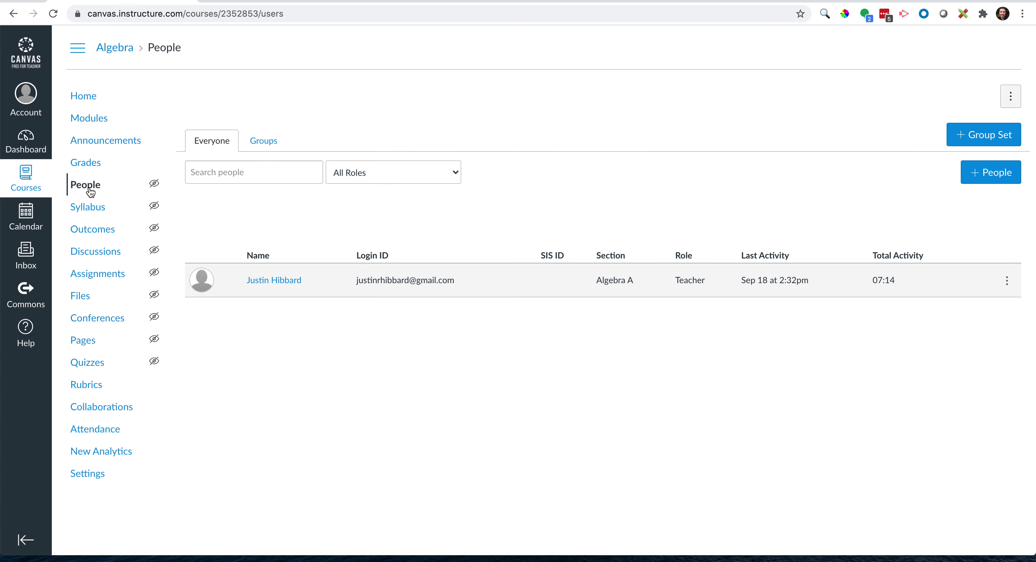
click(980, 175)
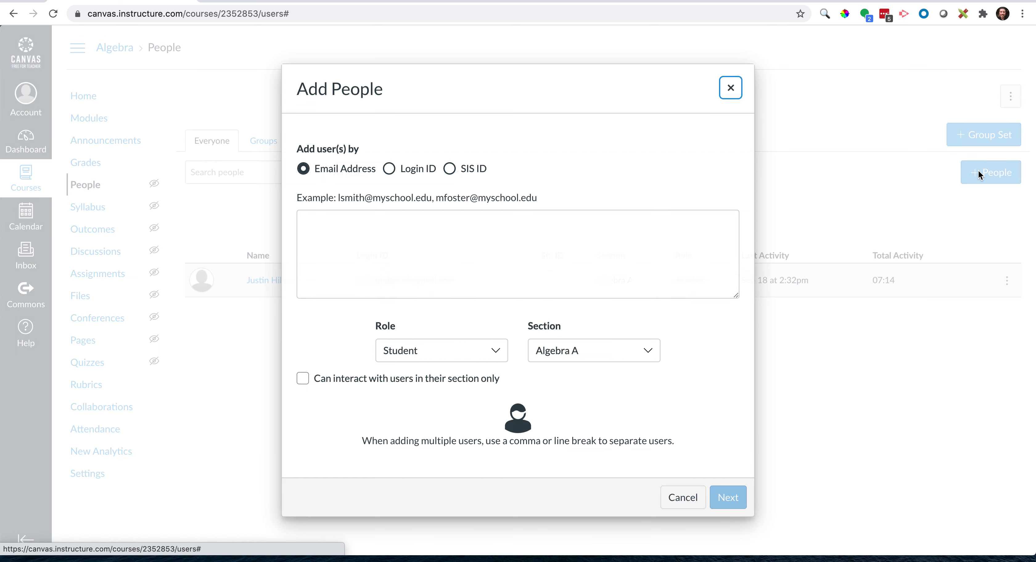
click(517, 241)
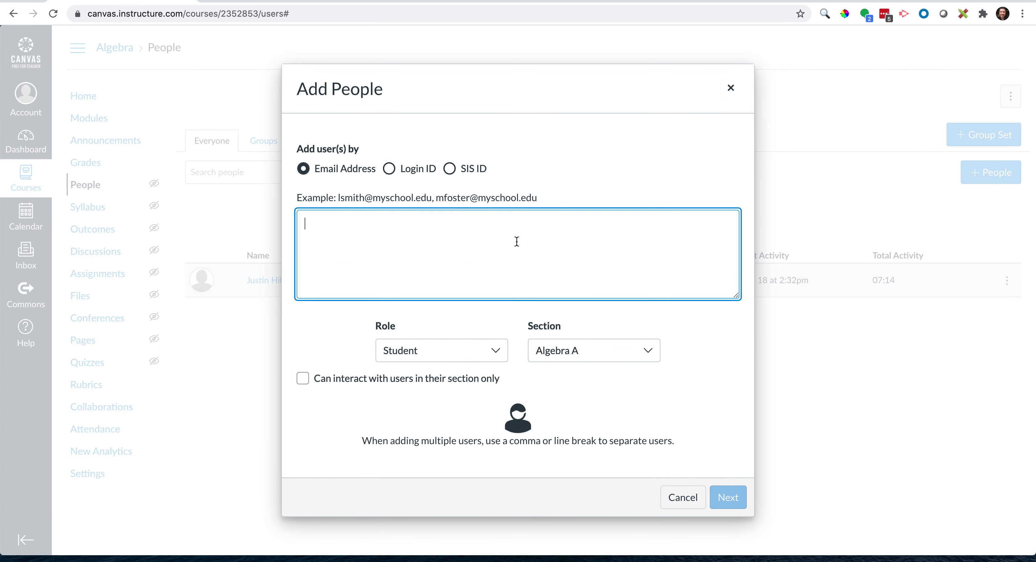
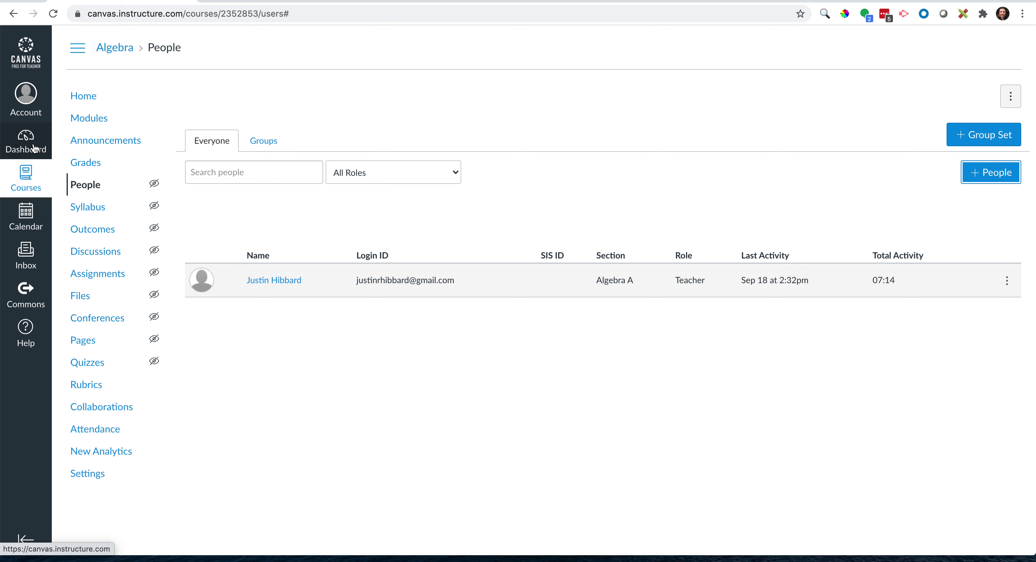
Reopen the Algebra course from the dashboard and enter Student View from its settings.
click(34, 149)
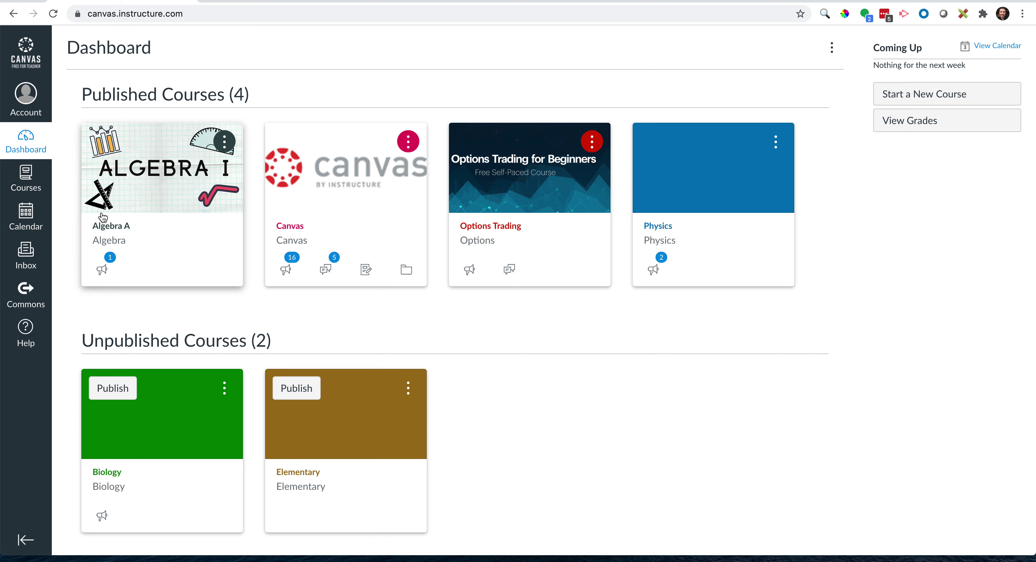
click(113, 236)
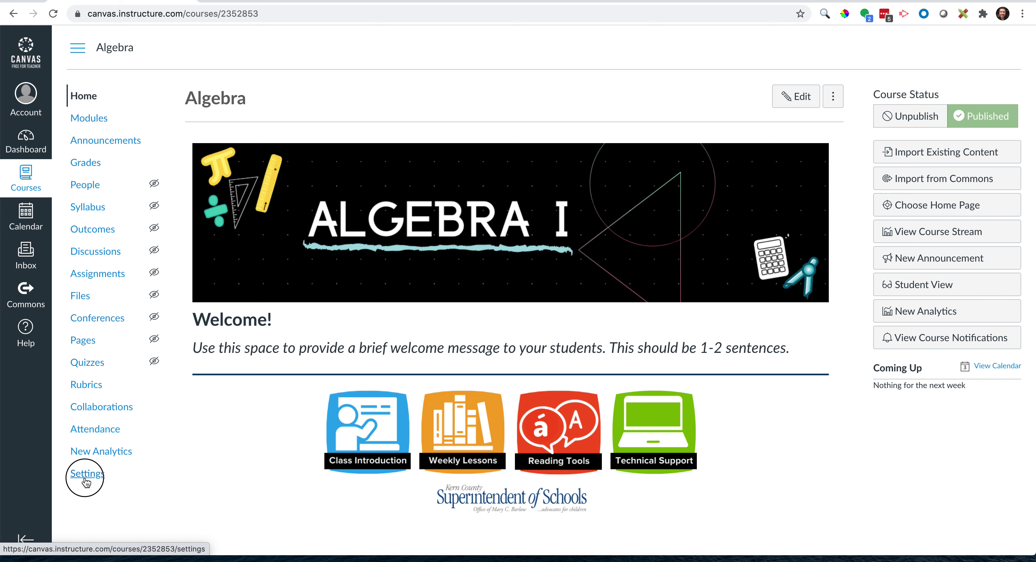
click(86, 479)
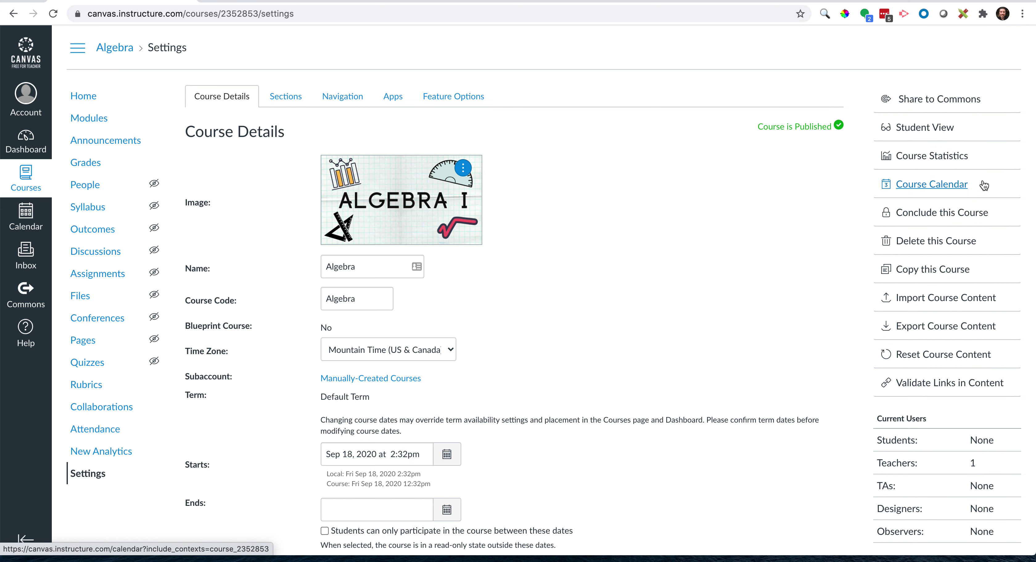
click(922, 128)
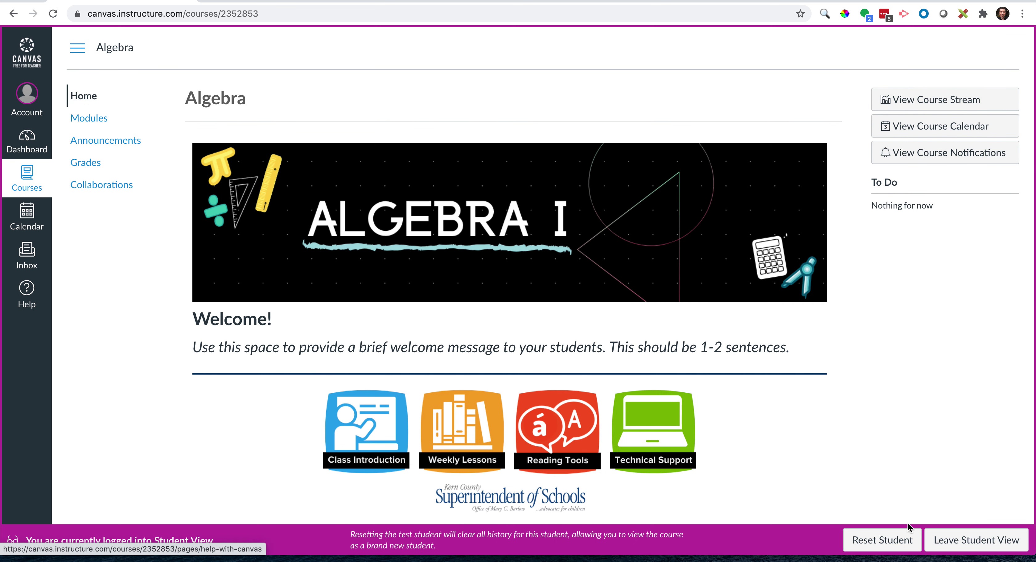
Open the weekly lessons as a student and read through the Week 1 Overview page down to the state standards.
click(459, 462)
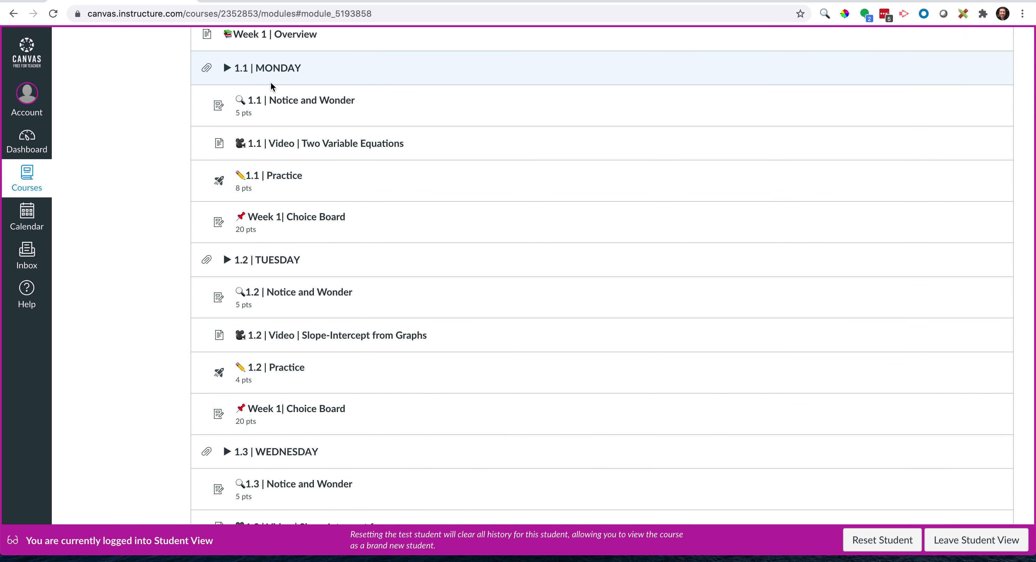
scroll(271, 87, up, 3)
click(283, 91)
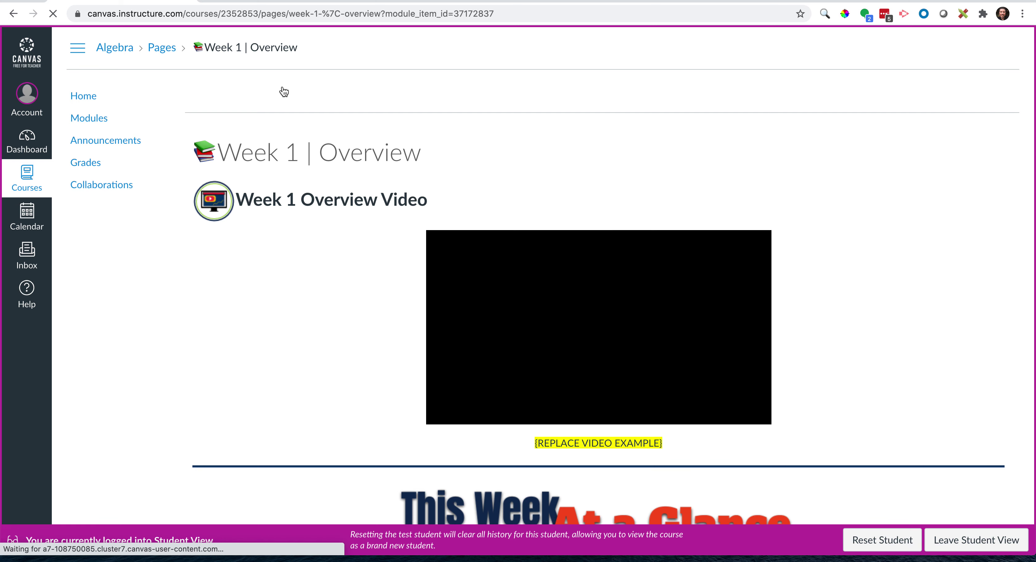
scroll(507, 259, down, 2)
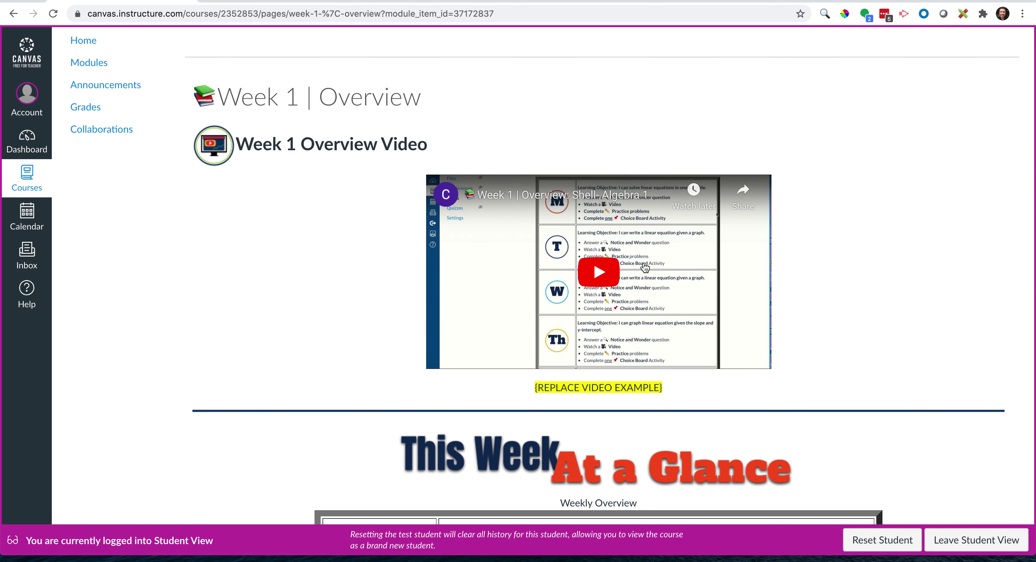
scroll(645, 266, down, 15)
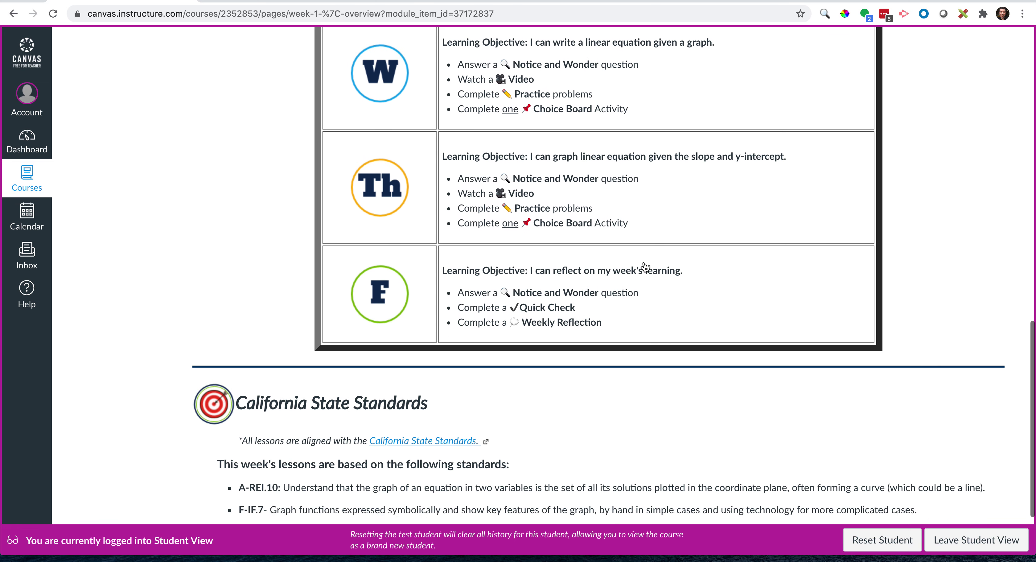
scroll(961, 434, down, 3)
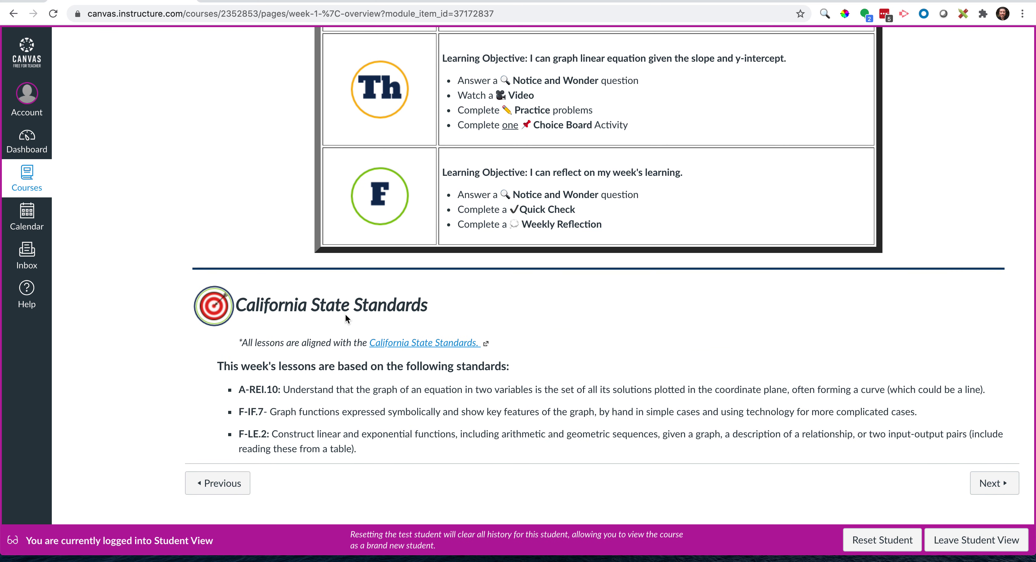
Step through Monday.png, the 1.1 Notice and Wonder assignment and the 1.1 Two Variable Equations video page, and leave Student View.
click(996, 489)
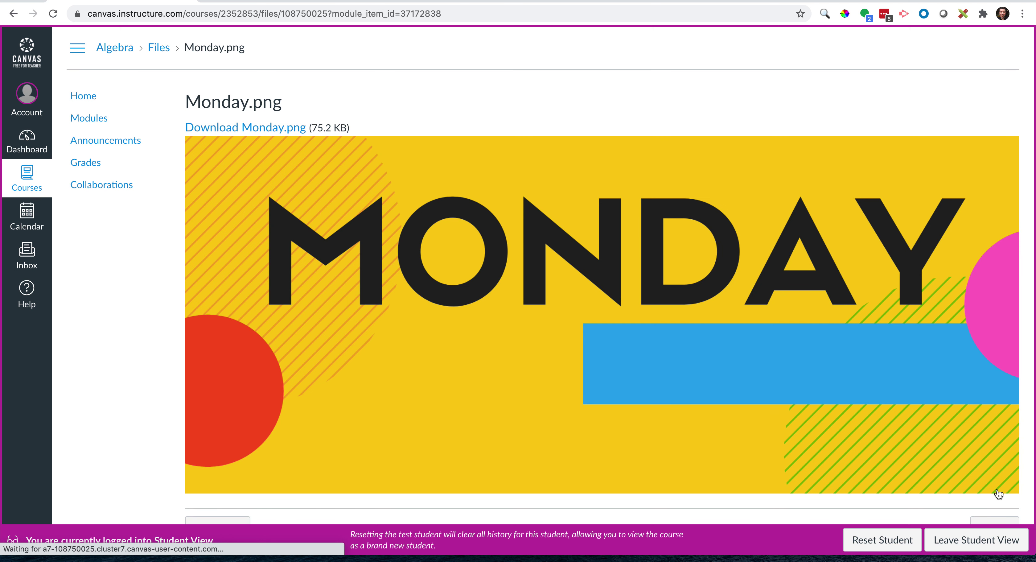
scroll(769, 233, down, 2)
click(995, 487)
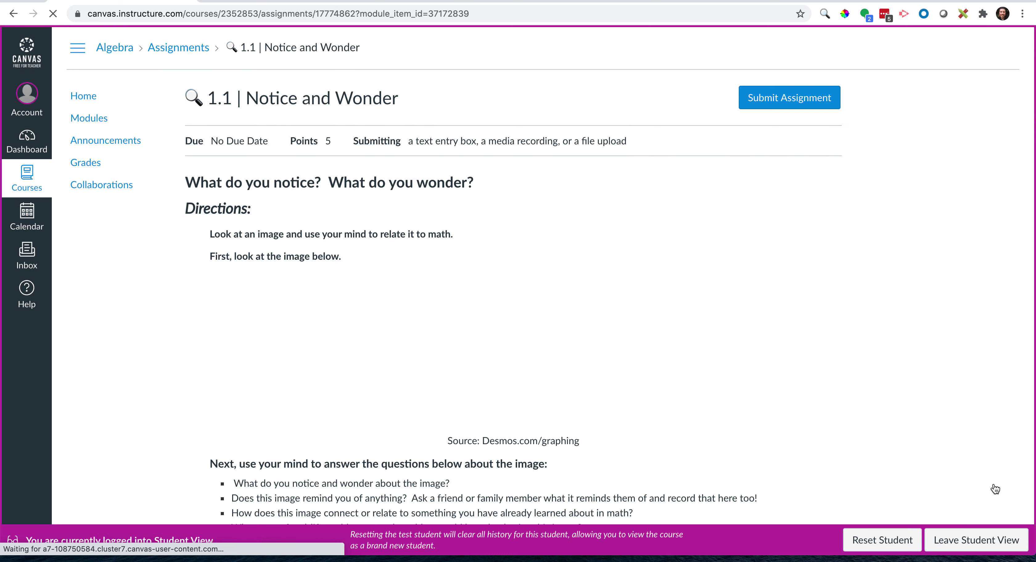
scroll(995, 487, down, 5)
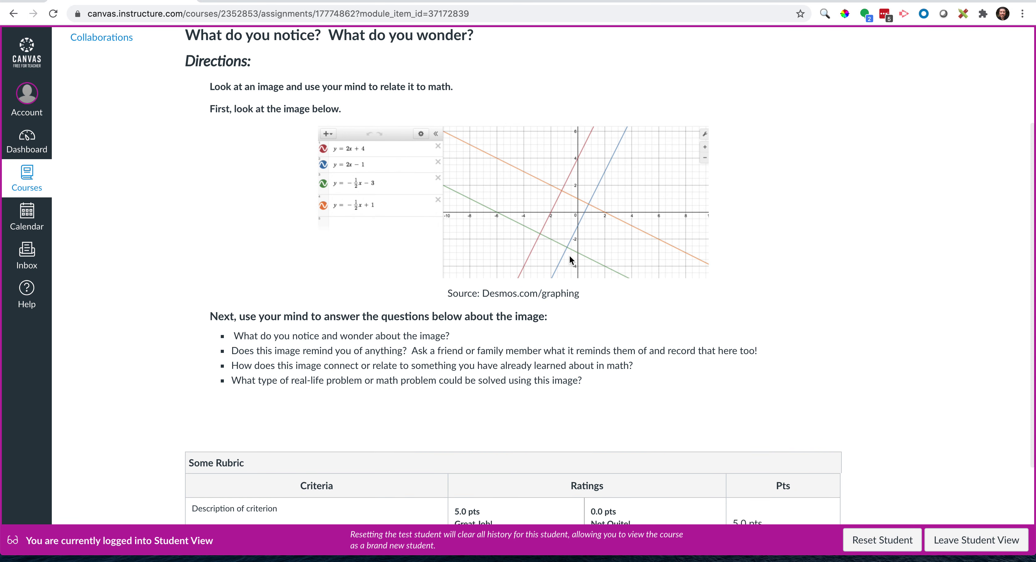
scroll(602, 369, down, 4)
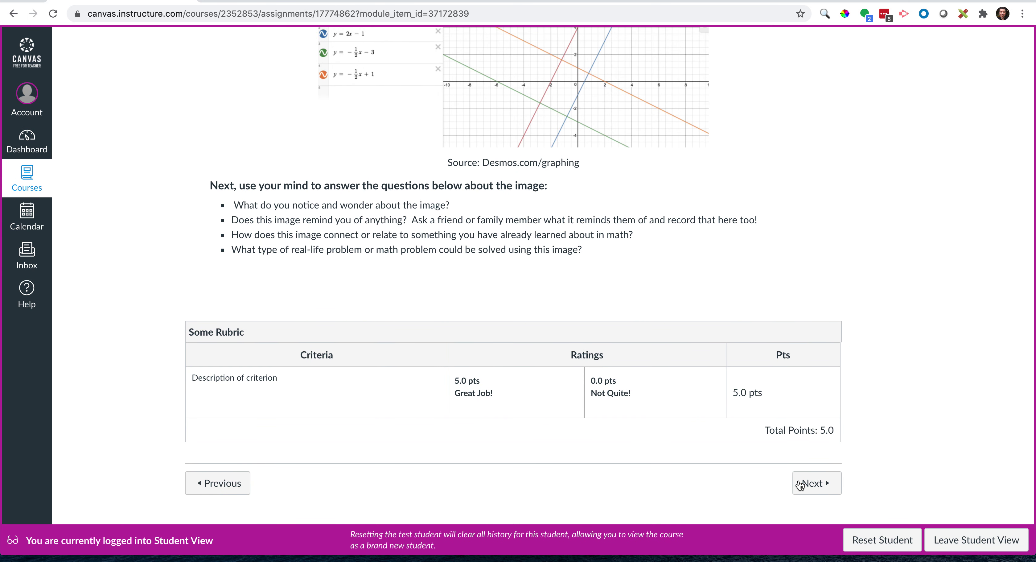
click(809, 485)
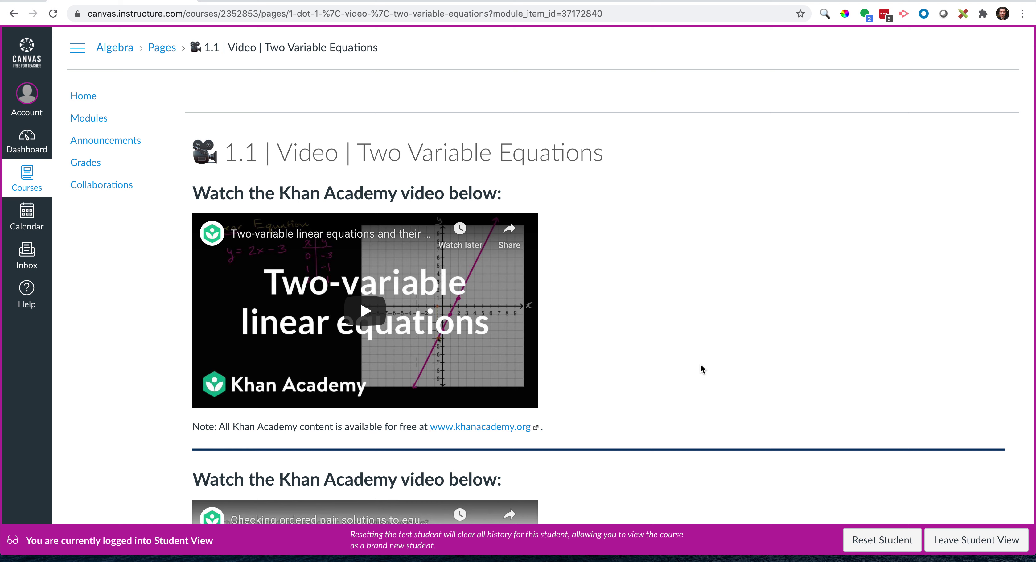
click(962, 545)
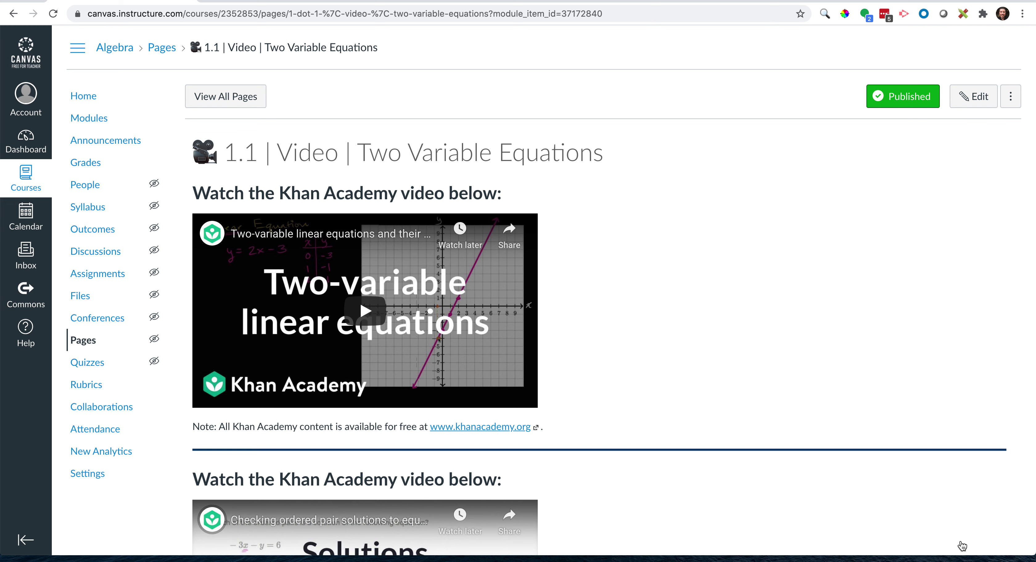
Create a new course named "Intro to Canvas" from the dashboard.
click(30, 150)
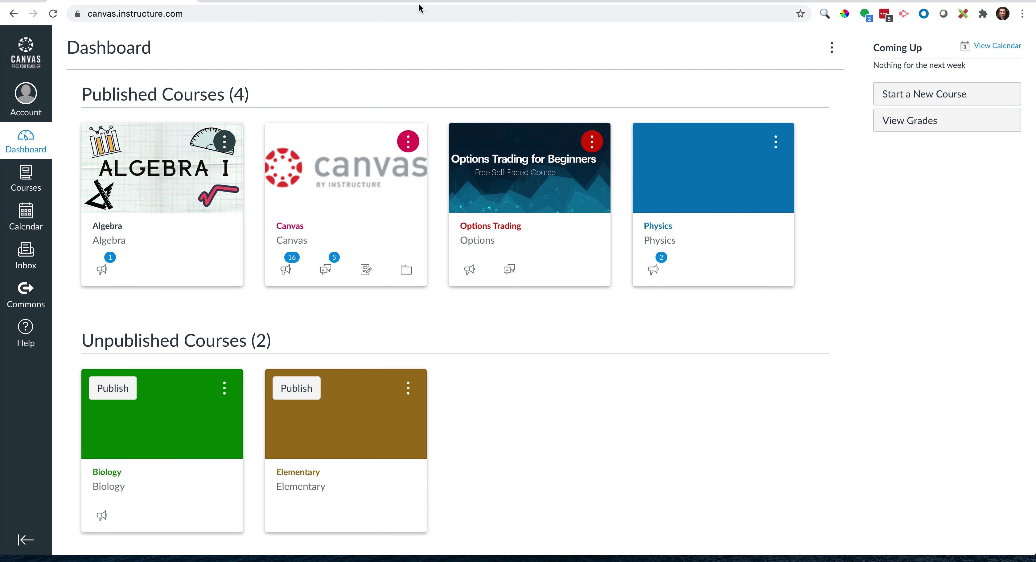
click(951, 96)
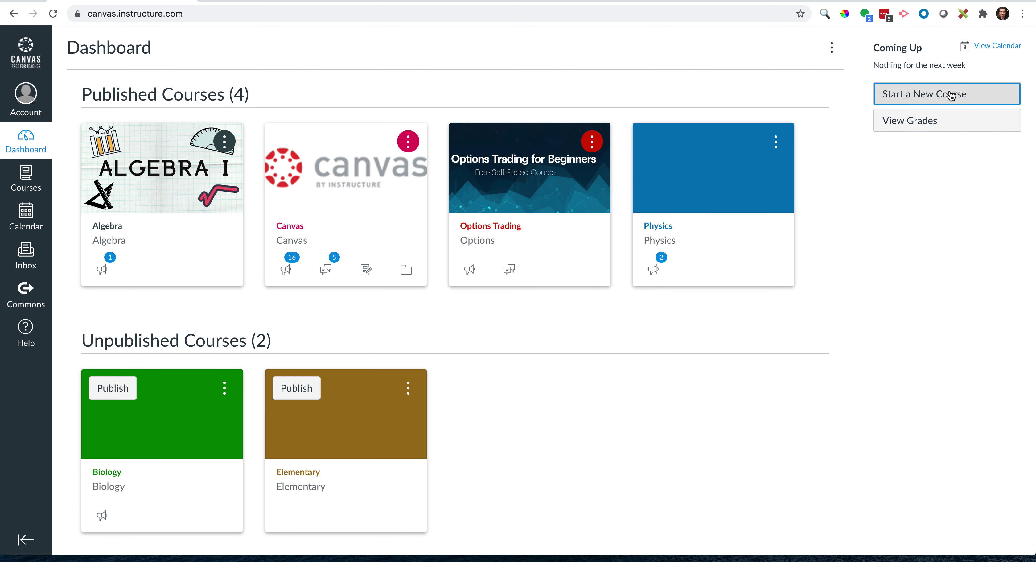
click(561, 252)
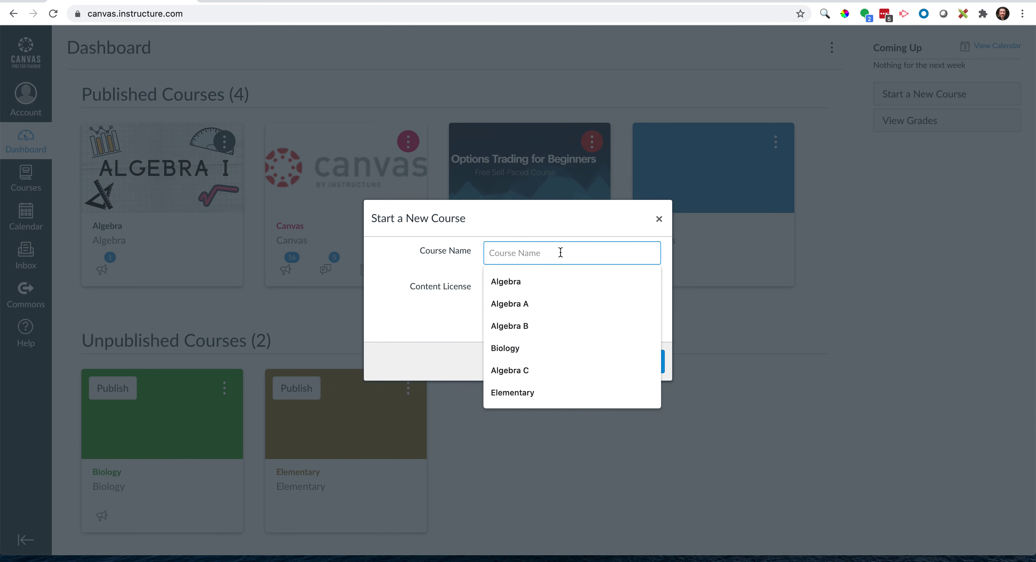
text(Intro to Canvas)
click(617, 357)
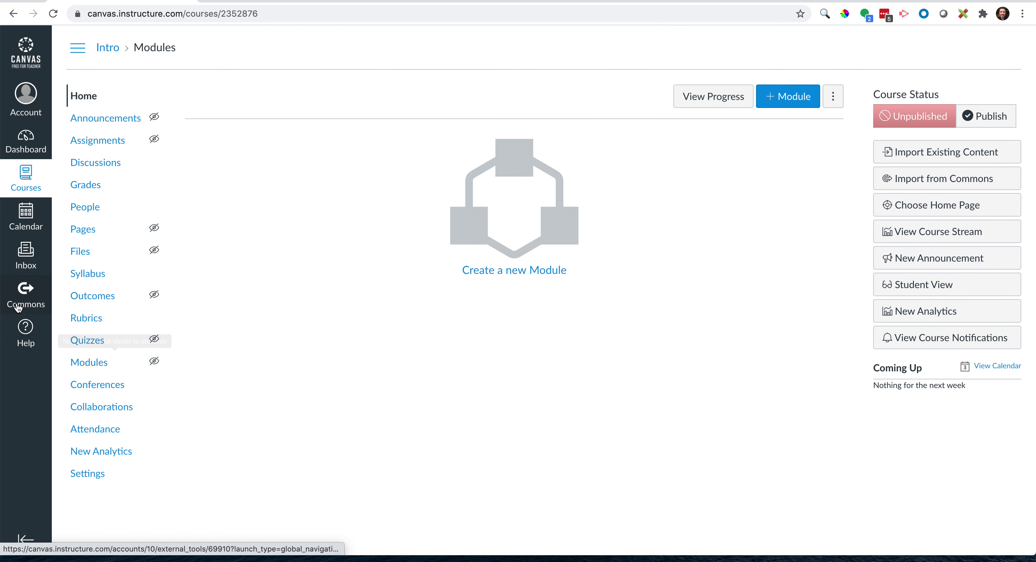
Search Commons for "Intro to Canvas", filter the results to courses only and browse the matching courses.
click(18, 307)
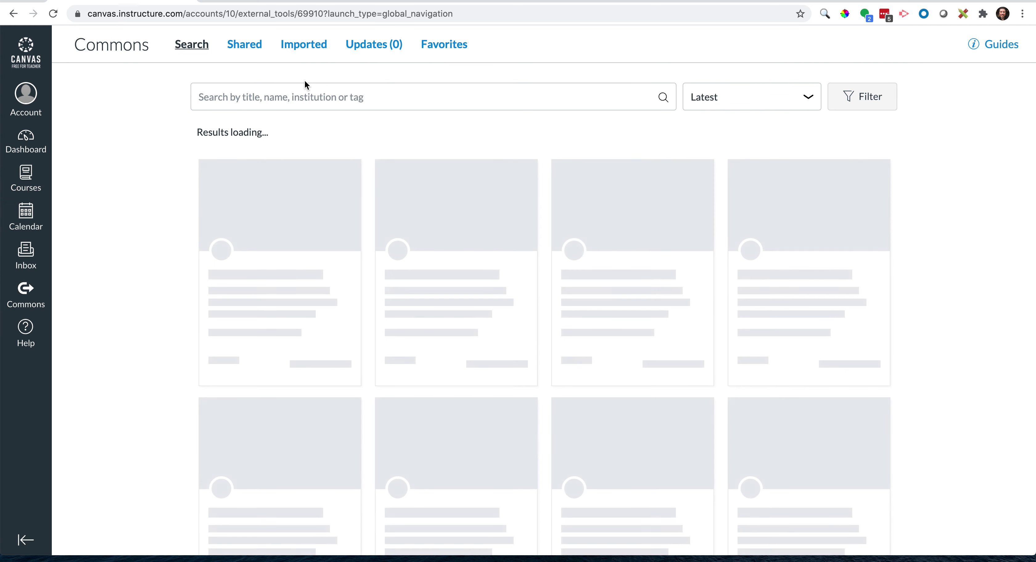
click(310, 98)
text(Intro to Canvas)
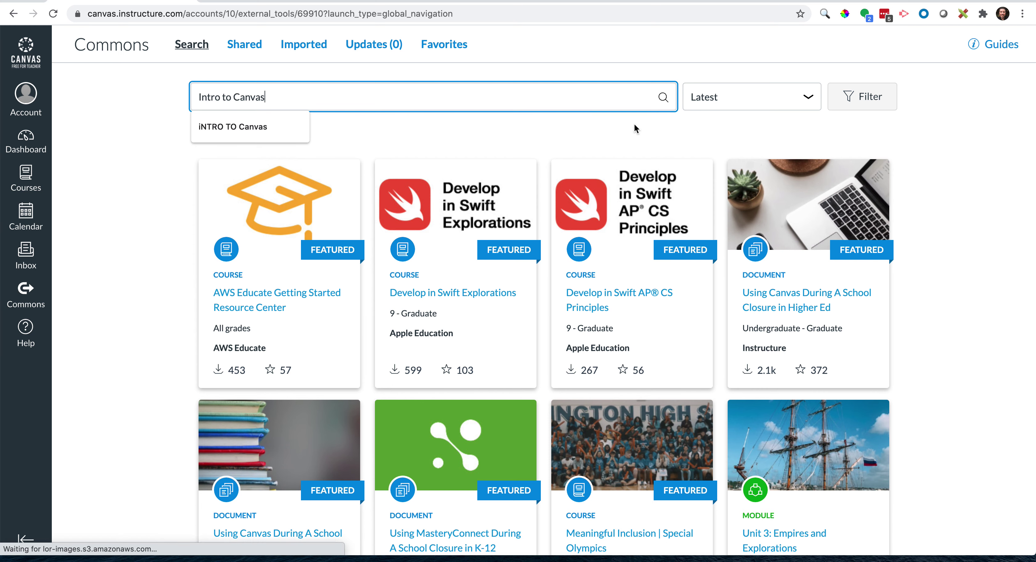
key(Return)
click(881, 96)
click(625, 130)
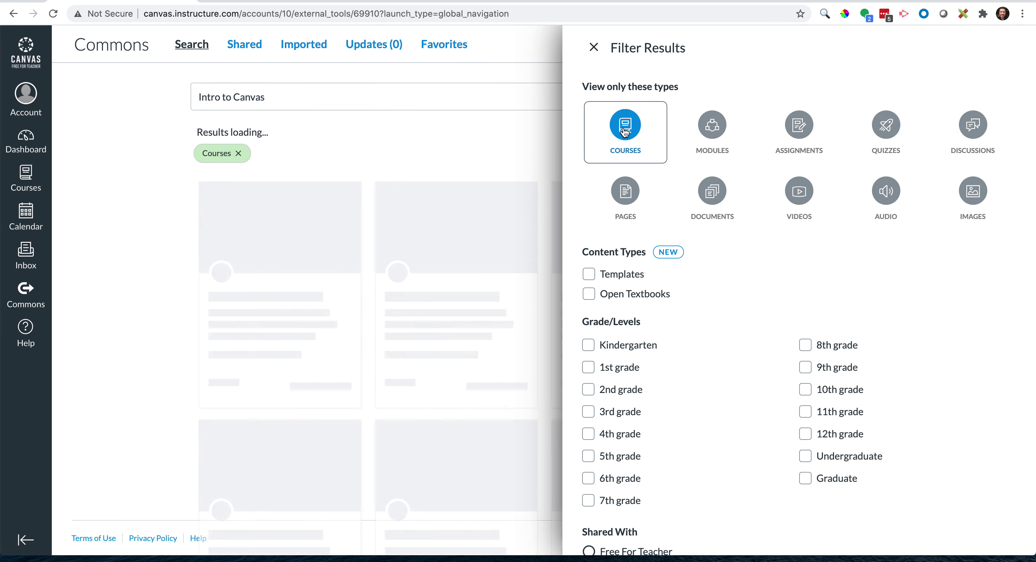
click(126, 179)
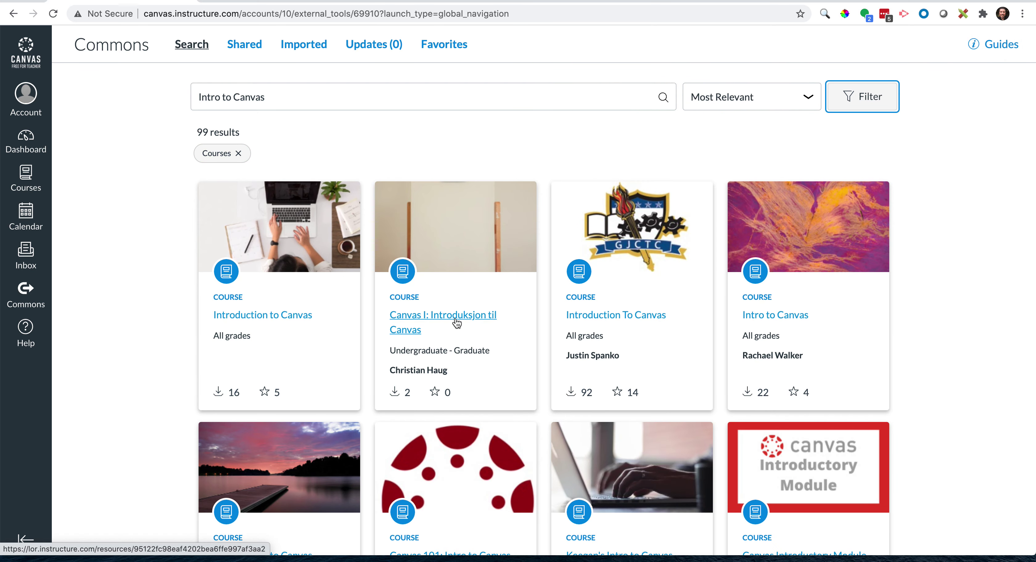
scroll(456, 323, down, 3)
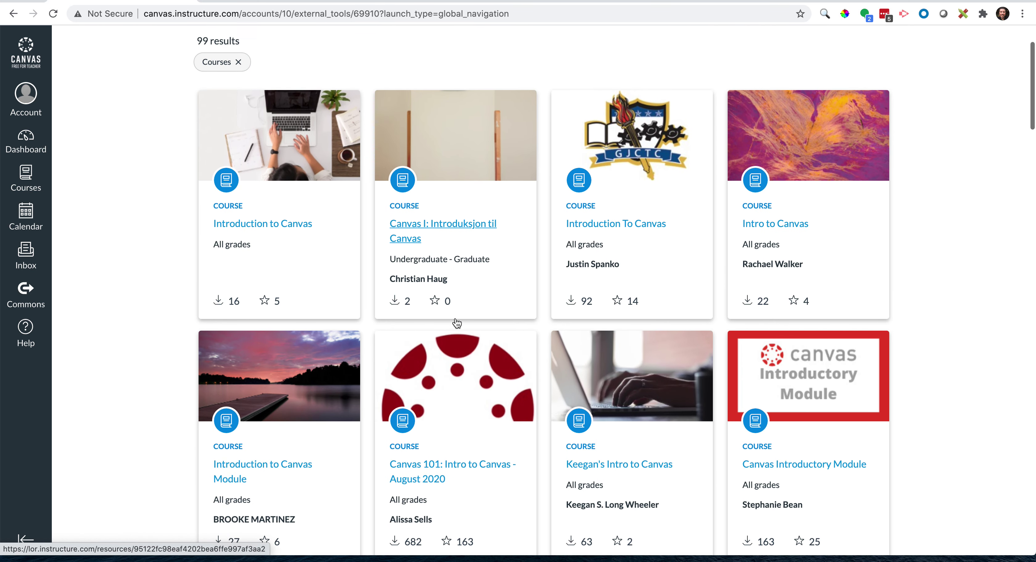
scroll(457, 323, down, 2)
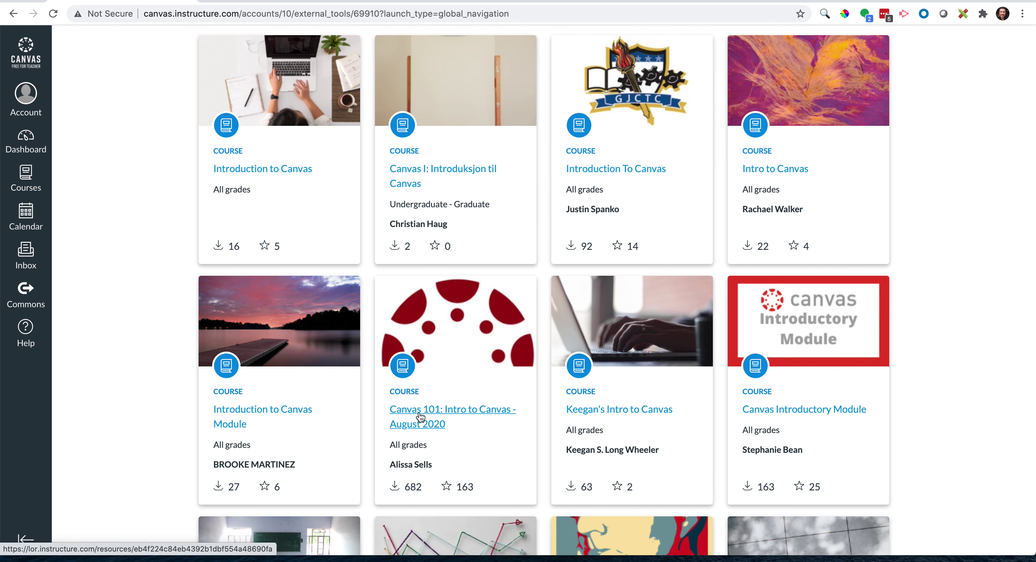
Open the "Canvas 101: Intro to Canvas - August 2020" course, select Intro to Canvas as the import destination, and close the import options without importing.
scroll(420, 417, down, 2)
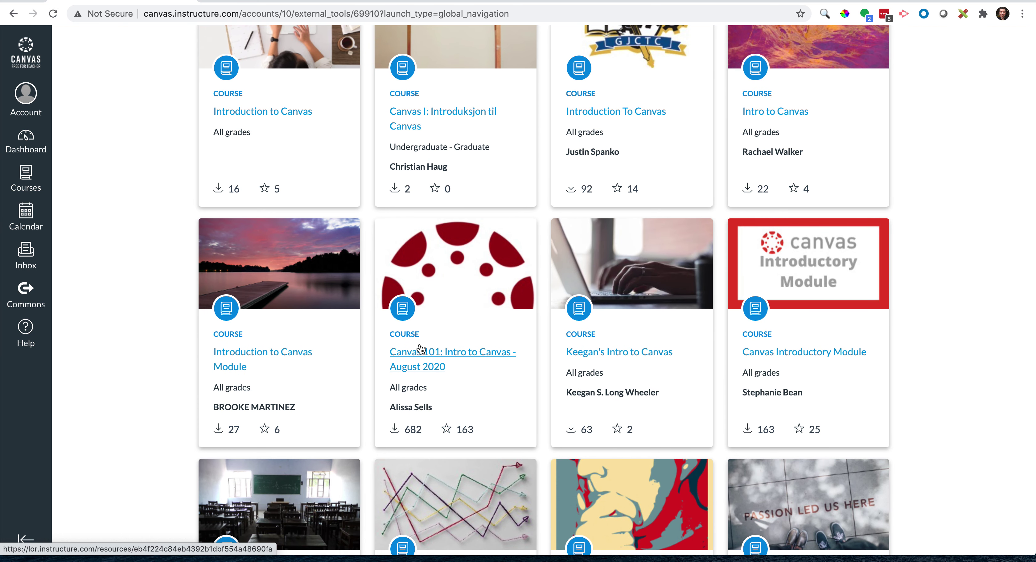
scroll(421, 348, down, 1)
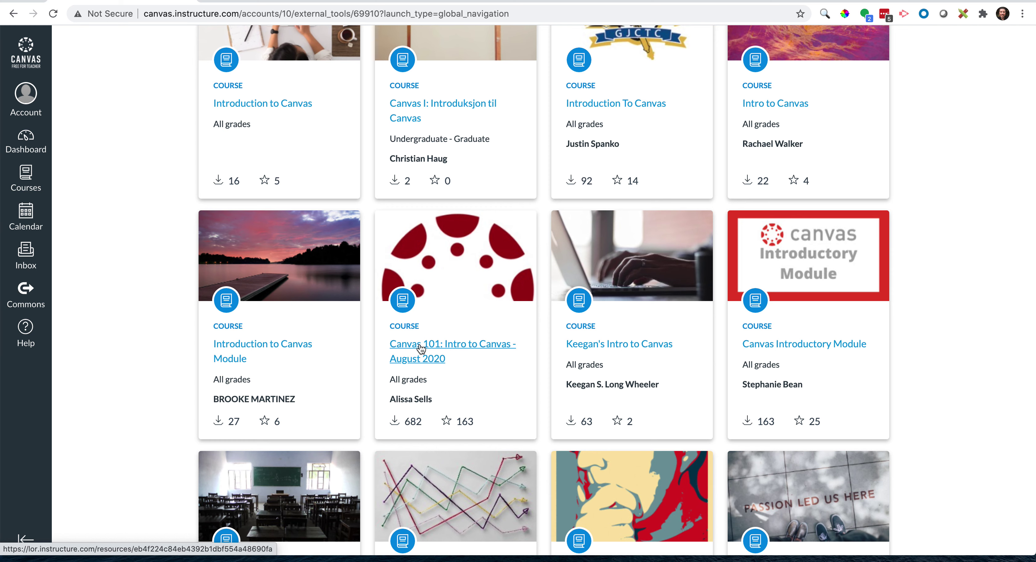
click(422, 348)
click(957, 261)
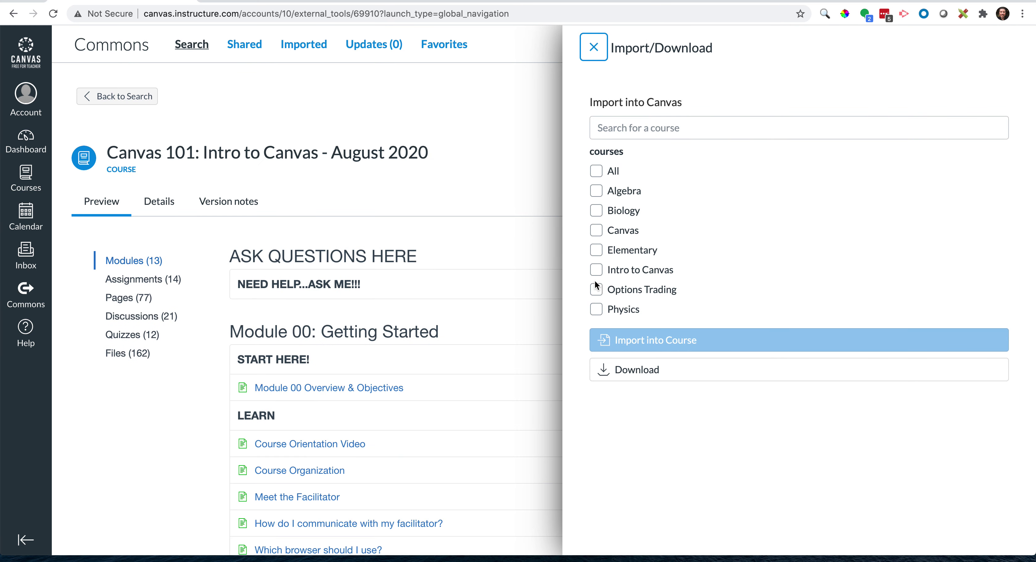
click(594, 272)
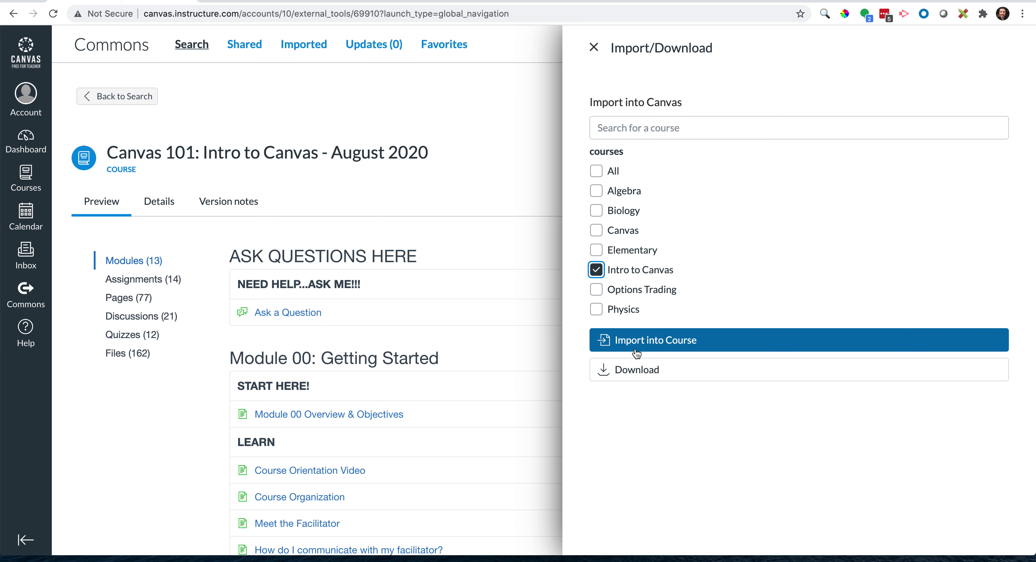
click(595, 48)
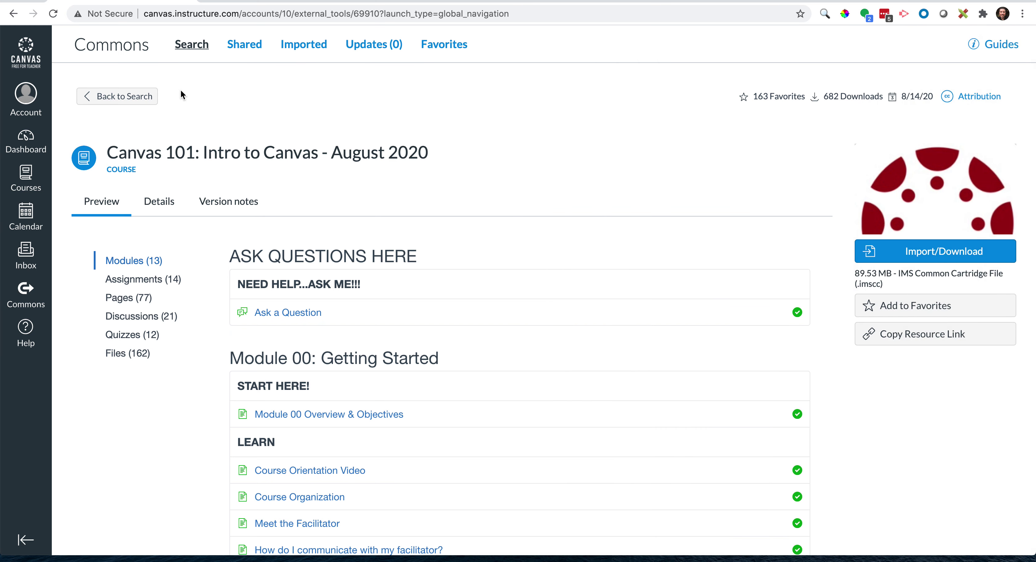
Open the published Canvas course from the dashboard and look over the module tiles on its Canvas 101 home page.
click(23, 145)
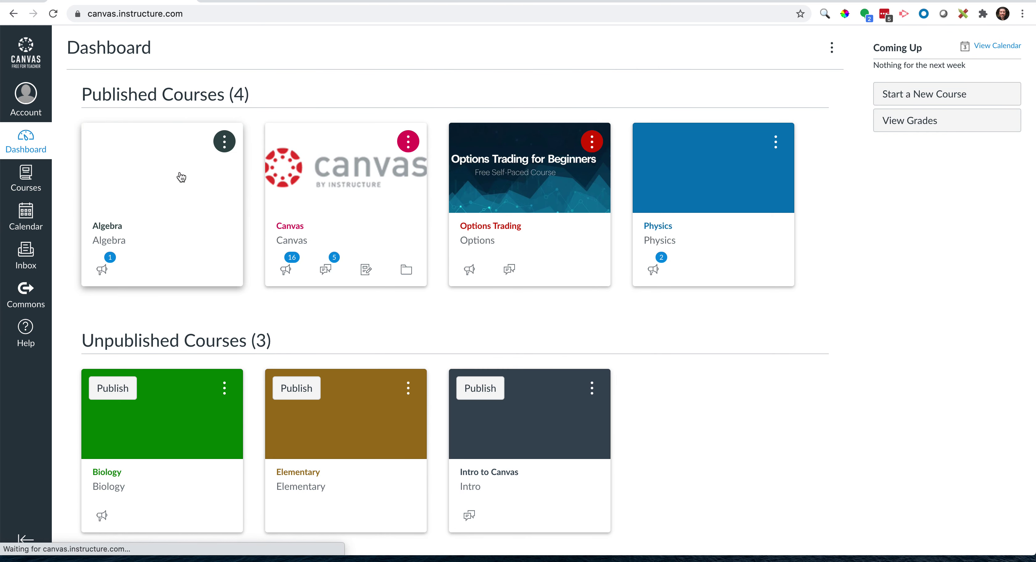
click(292, 241)
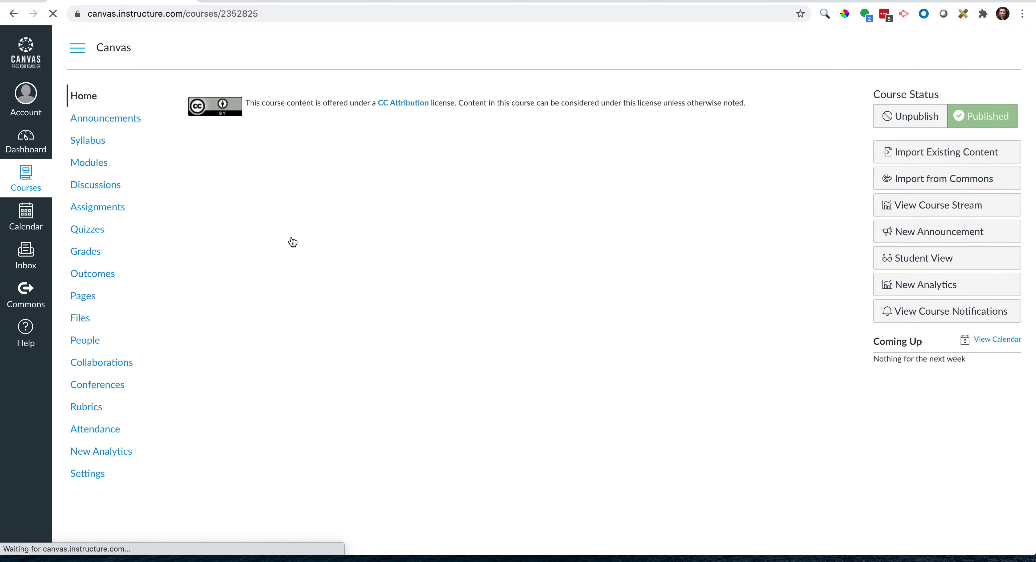
scroll(293, 242, down, 3)
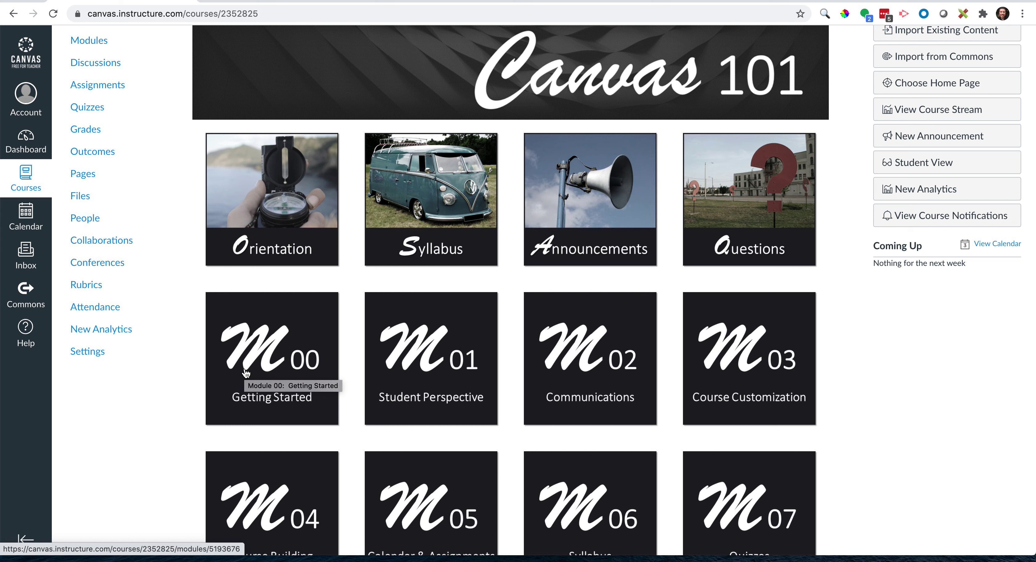
scroll(247, 373, up, 1)
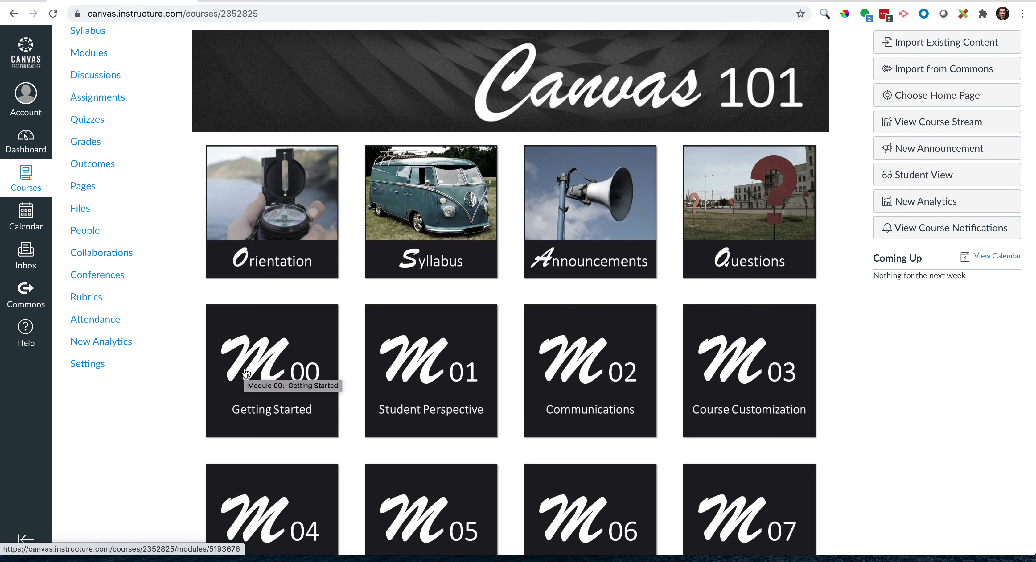